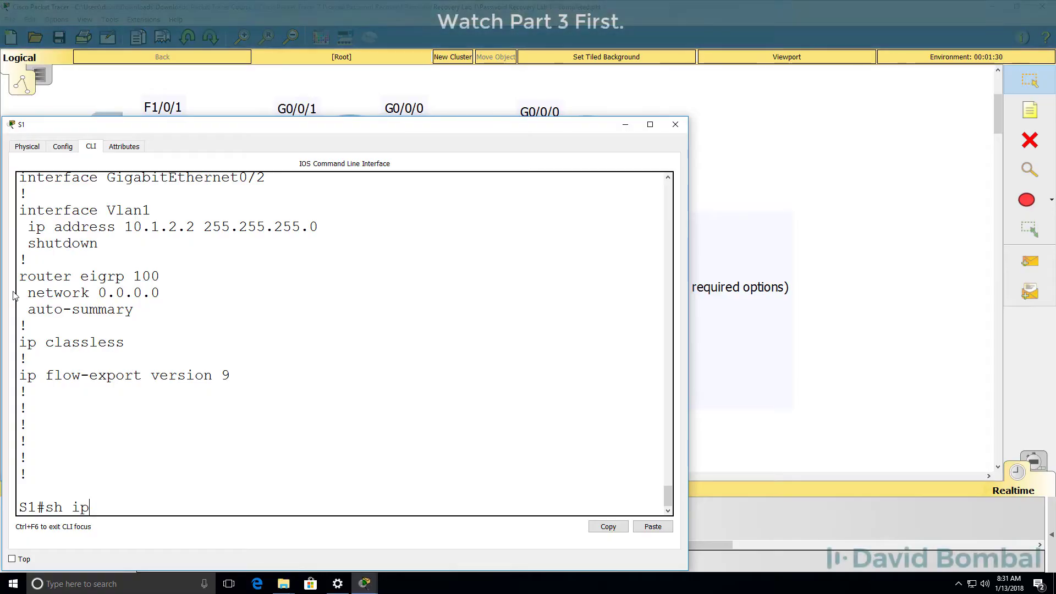
# List S1's interface summary to the end, then widen the S1 console window
pyautogui.write('intb rie')
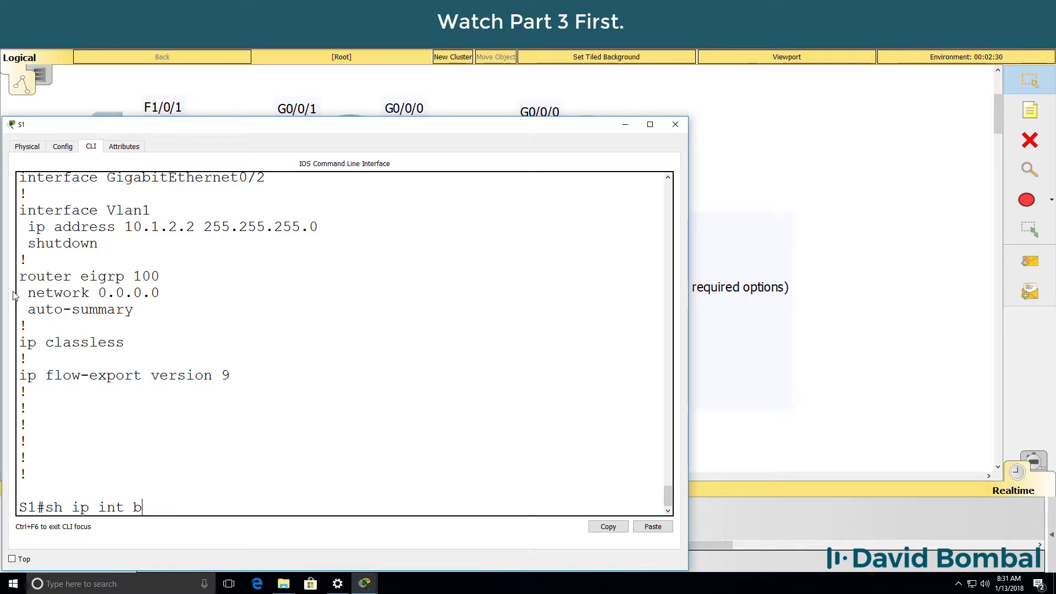
pyautogui.write('rie')
pyautogui.press('Return')
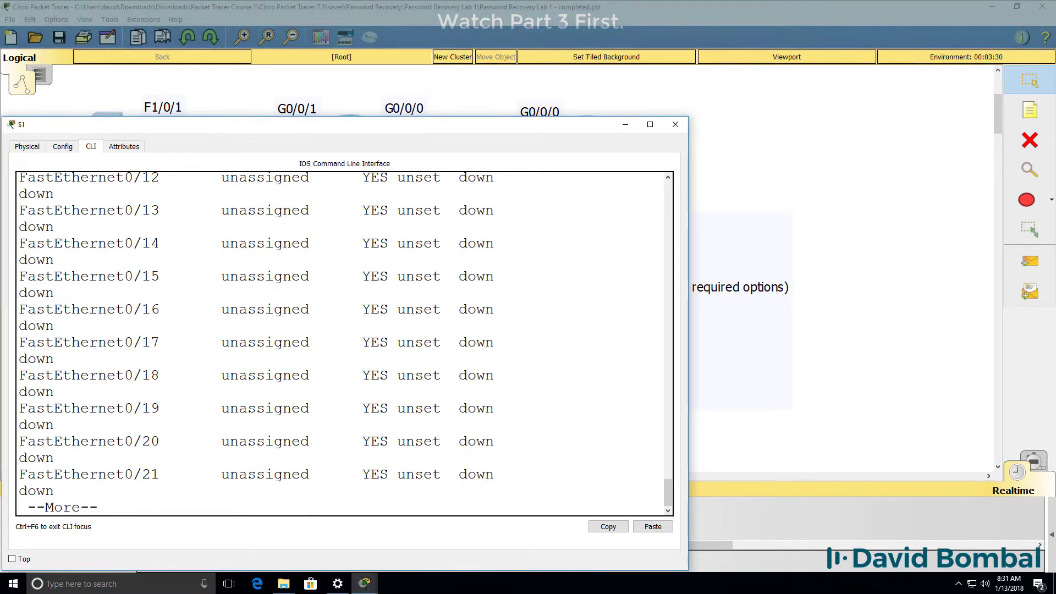
pyautogui.press('space')
pyautogui.moveTo(688, 300); pyautogui.dragTo(808, 300)
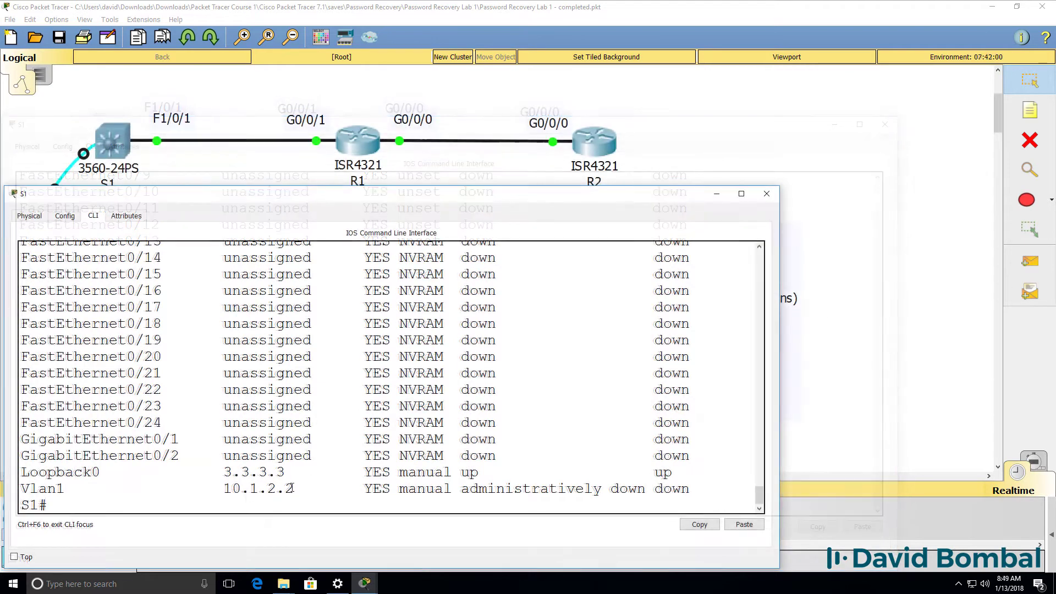
# On S1, issue no shutdown on interface Vlan 1
pyautogui.moveTo(294, 488); pyautogui.dragTo(5, 485)
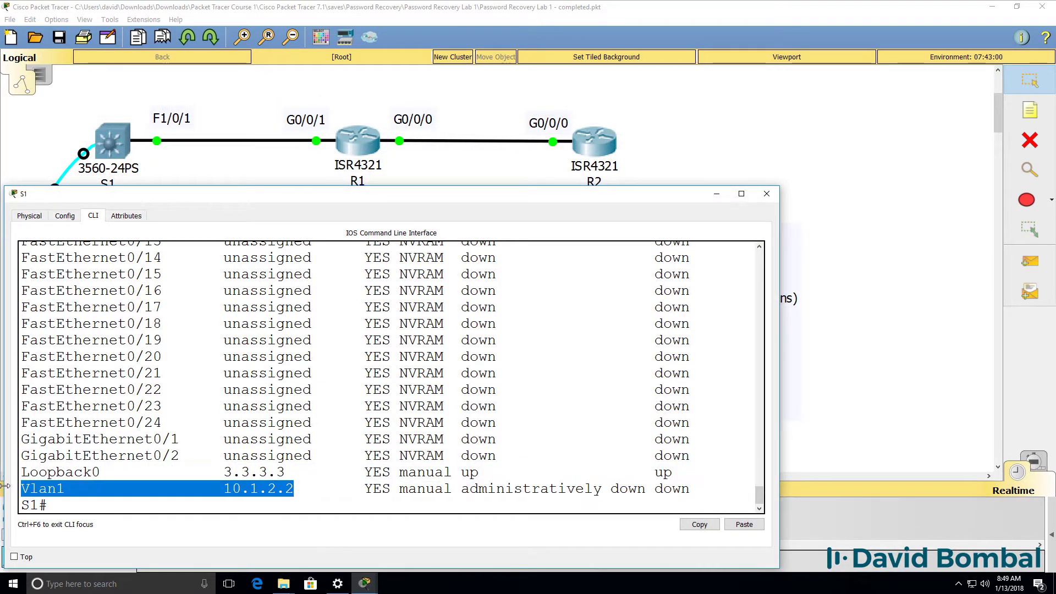
pyautogui.write('conf t')
pyautogui.press('Return')
pyautogui.write('int')
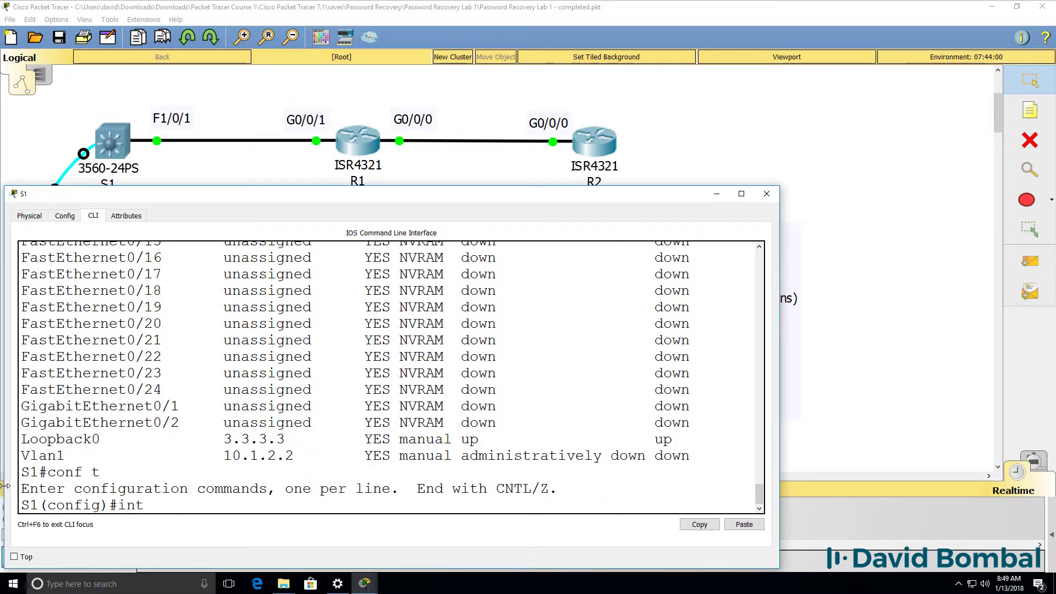
pyautogui.write(' vlan 1')
pyautogui.press('Return')
pyautogui.write('no shut')
pyautogui.press('Return')
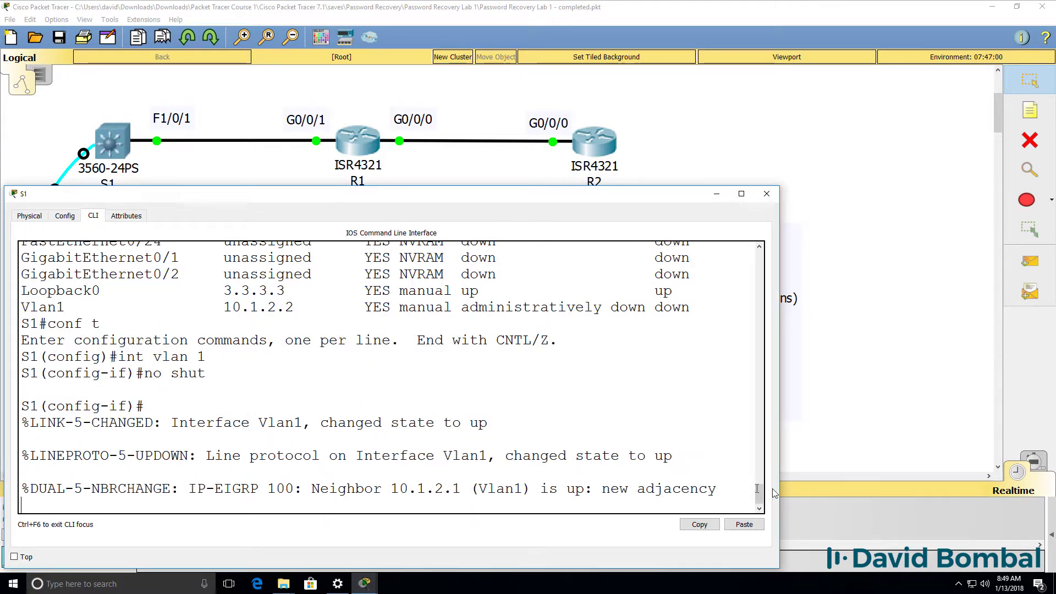
# Verify the EIGRP neighbor 10.1.2.1 message and Vlan1 up/up in the interface summary
pyautogui.moveTo(685, 455); pyautogui.dragTo(1, 455)
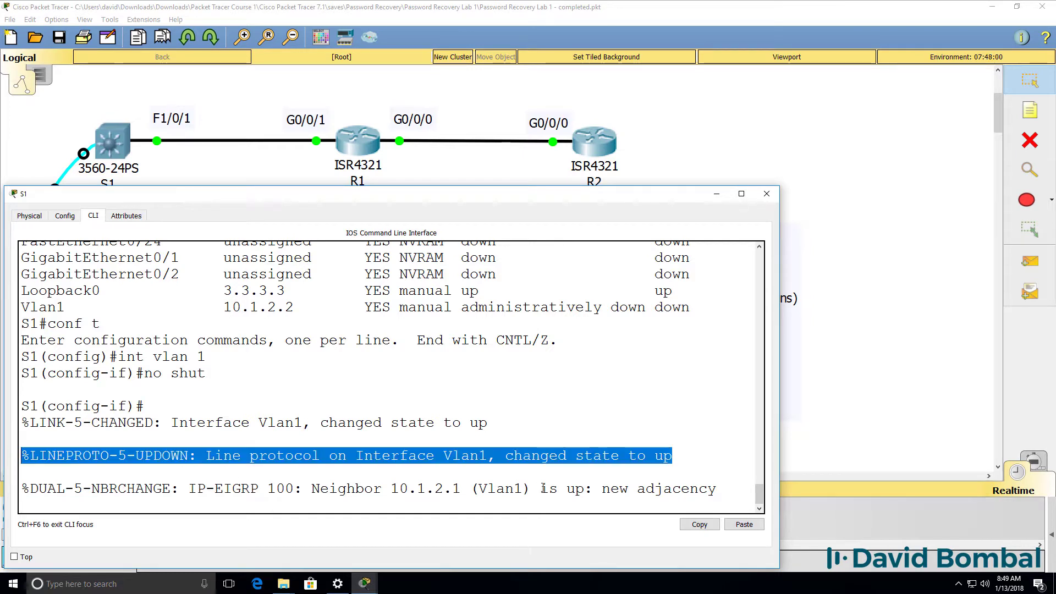
pyautogui.moveTo(732, 489); pyautogui.dragTo(1, 489)
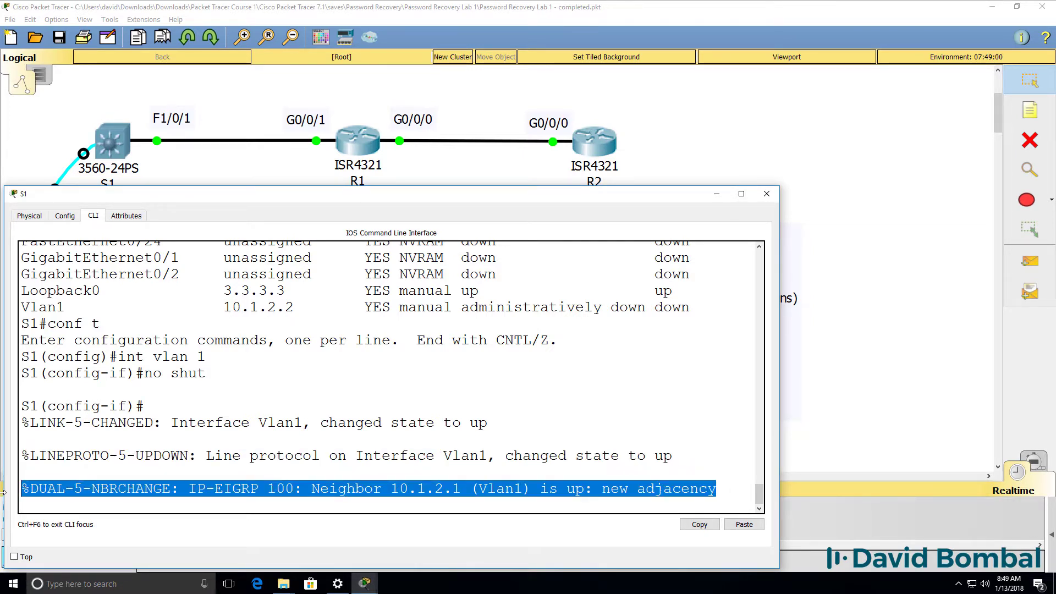
pyautogui.write('end')
pyautogui.press('Return')
pyautogui.press('Return')
pyautogui.write('sh ')
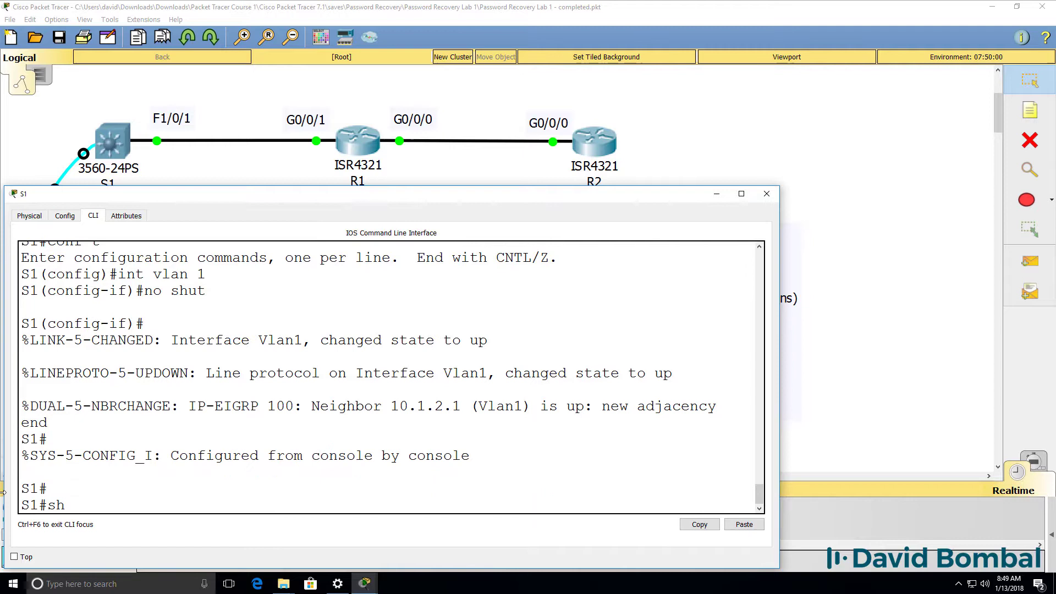
pyautogui.write('ip int brief')
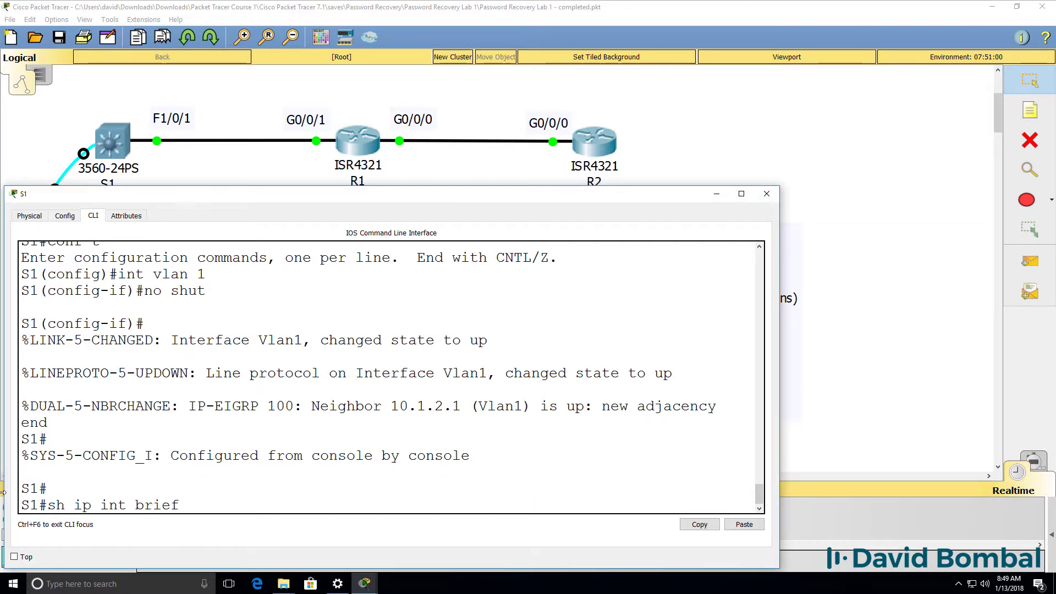
pyautogui.press('Return')
pyautogui.press('space')
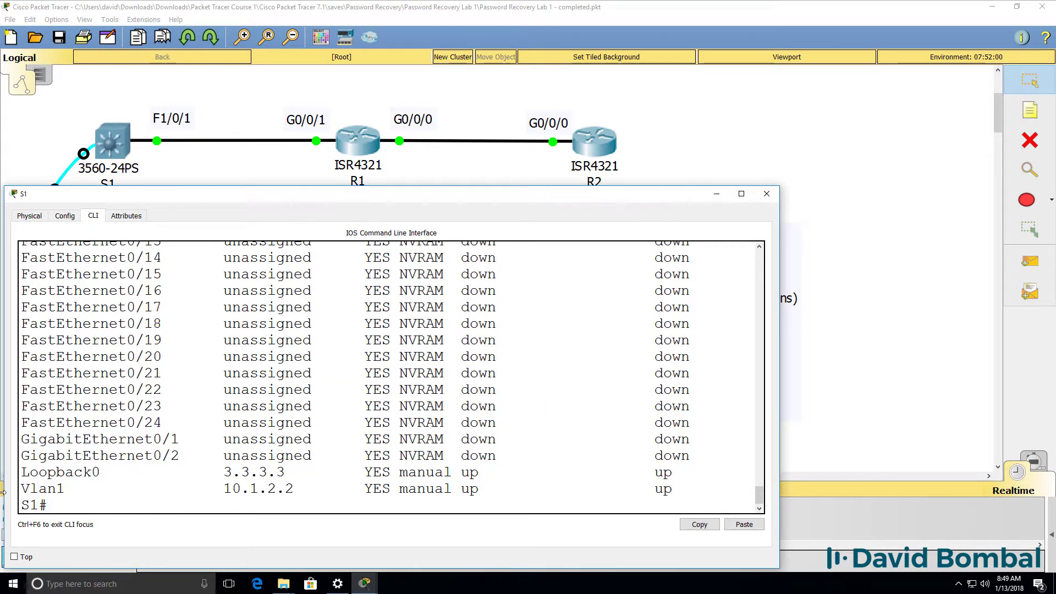
pyautogui.moveTo(693, 484); pyautogui.dragTo(2, 477)
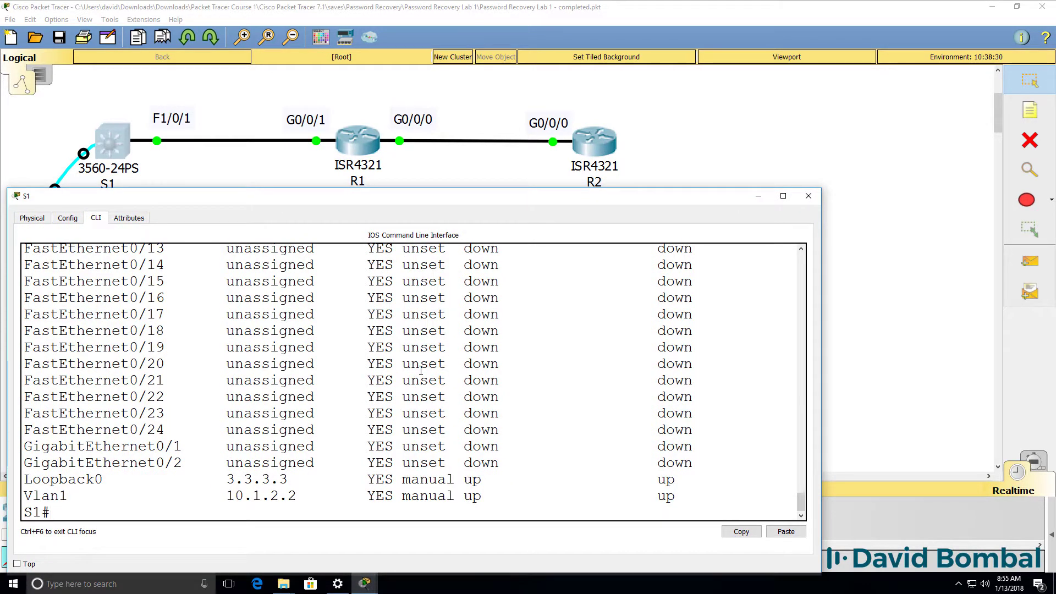
# Set S1's enable secret to the lab password and exit configuration mode
pyautogui.write('conf t')
pyautogui.press('Return')
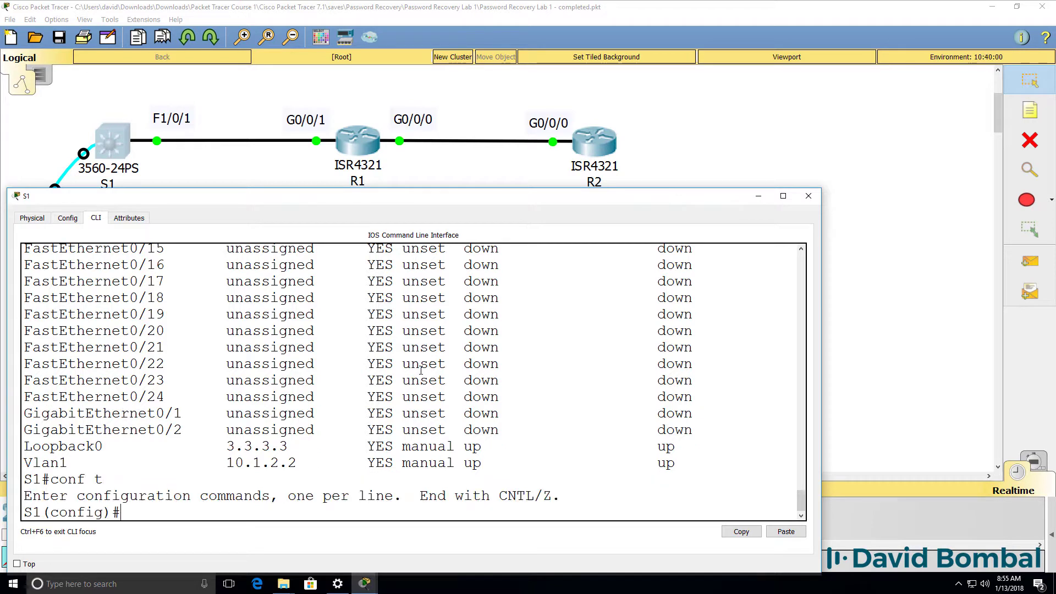
pyautogui.write('enab')
pyautogui.press('Tab')
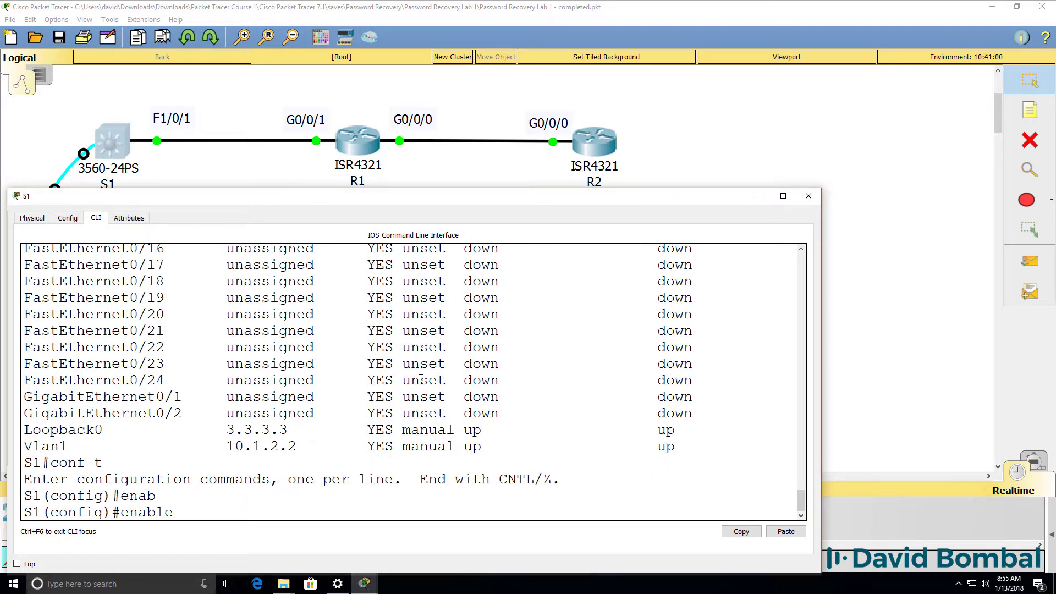
pyautogui.write('se')
pyautogui.press('Tab')
pyautogui.write('cisco')
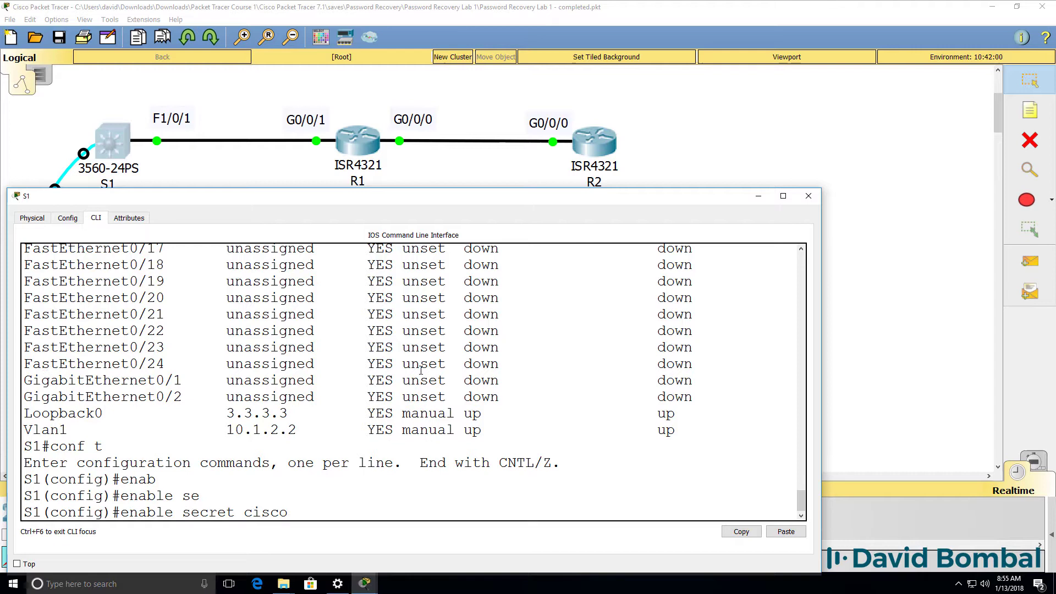
pyautogui.press('Return')
pyautogui.write('end')
pyautogui.press('Return')
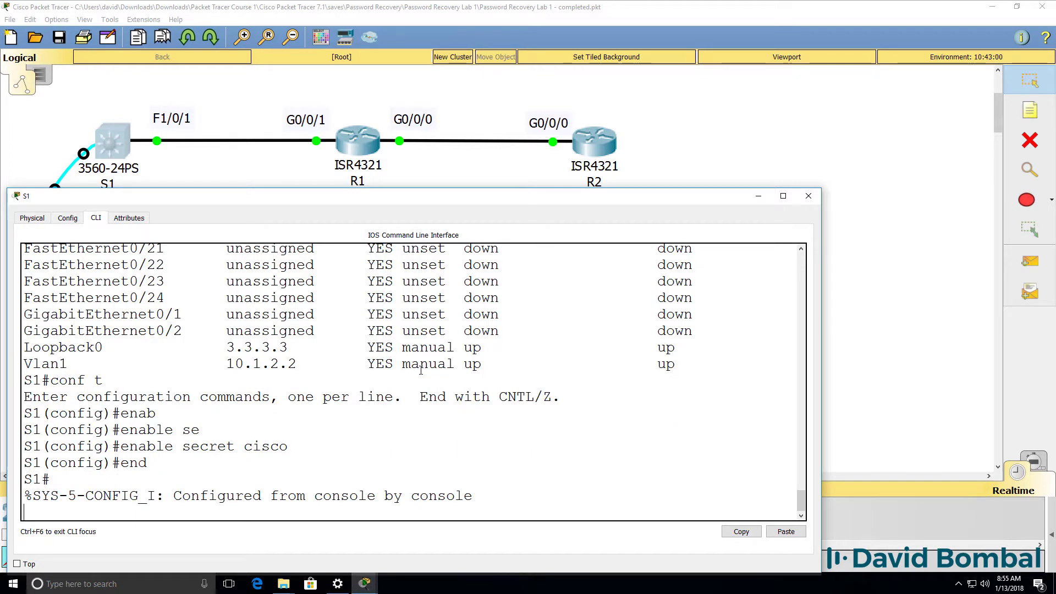
pyautogui.press('Return')
pyautogui.press('Return')
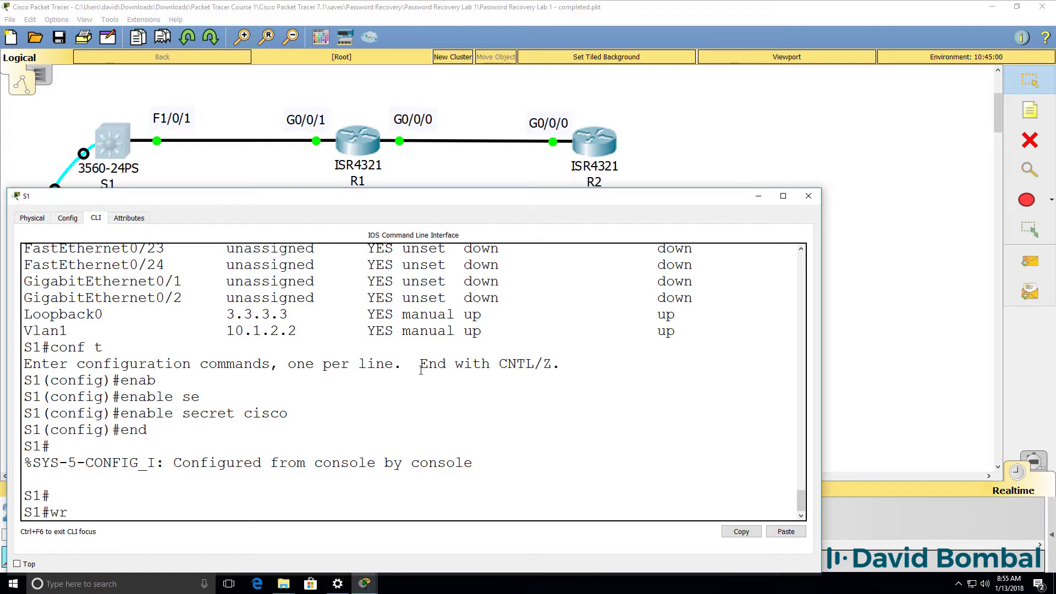
# Save S1's configuration with wr, then review the interface summary and running config
pyautogui.write('wr')
pyautogui.press('Return')
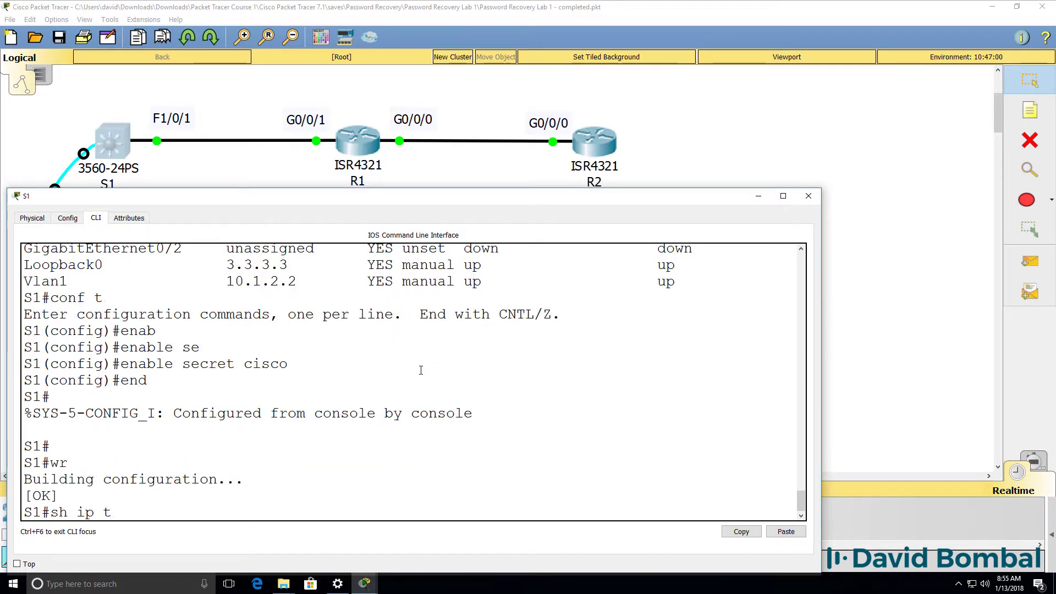
pyautogui.write('sh ip int brief')
pyautogui.press('Return')
pyautogui.press('space')
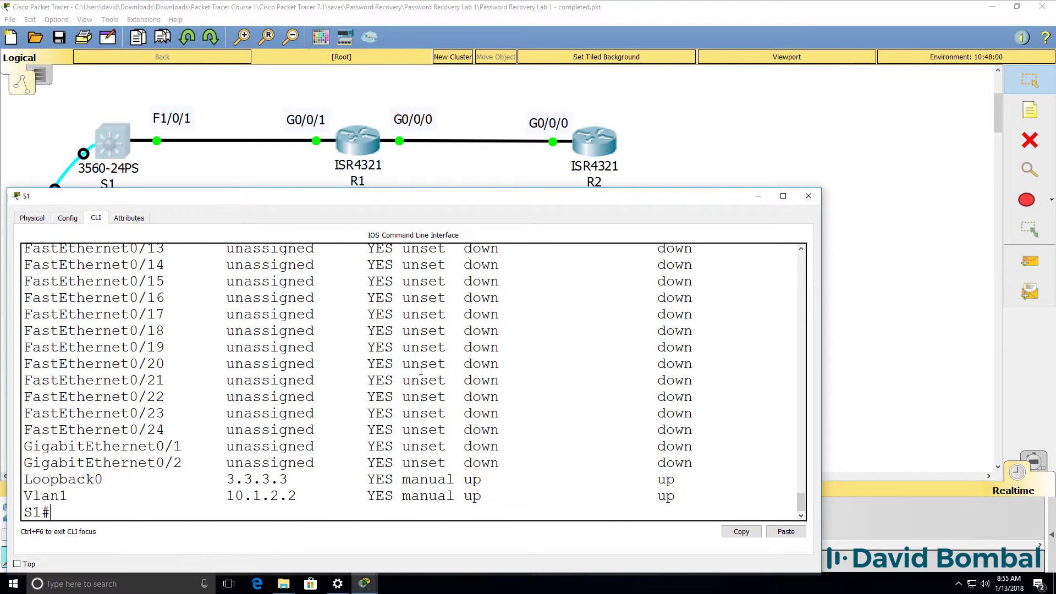
pyautogui.write('sh run')
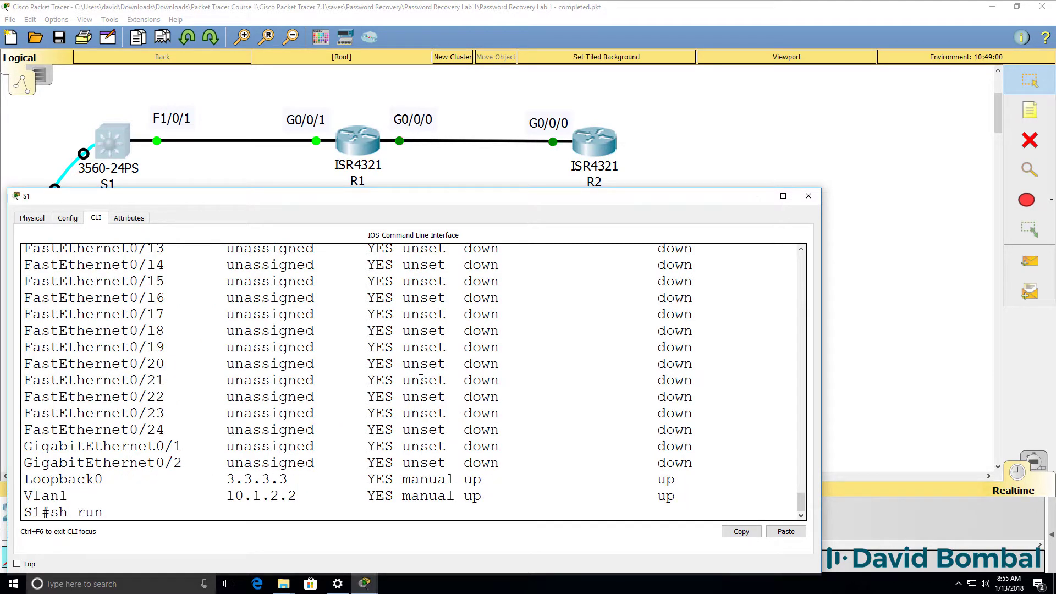
pyautogui.press('Return')
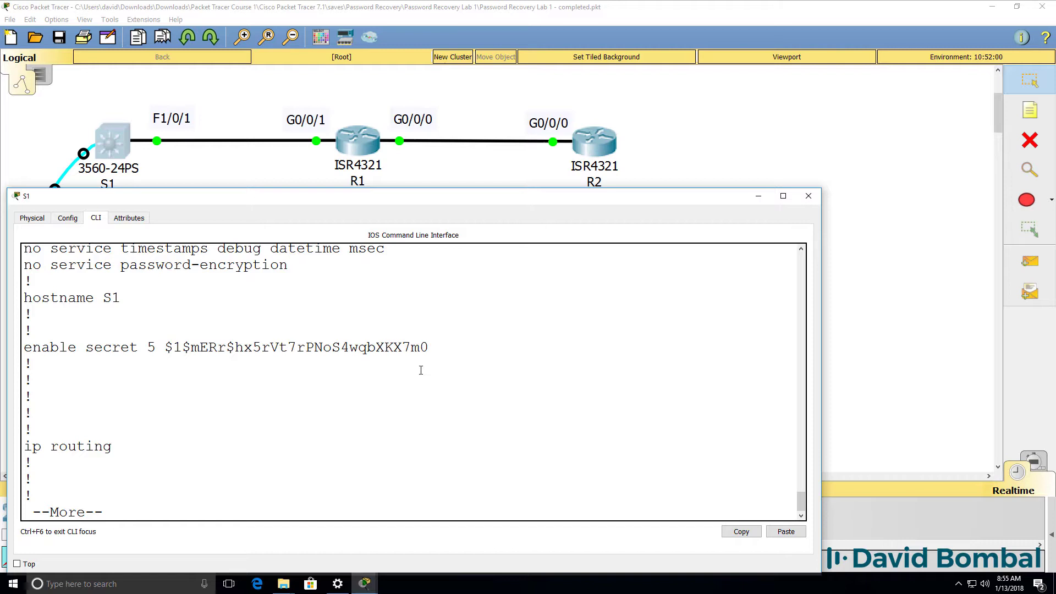
# Log out of S1, re-enter privileged mode with the password, and recheck interfaces
pyautogui.write('qex')
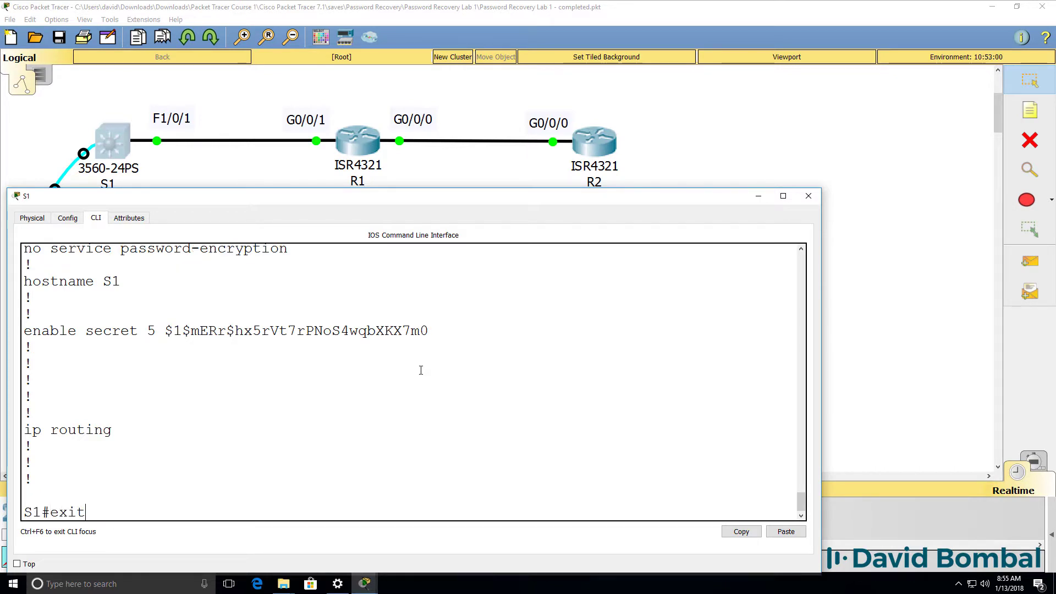
pyautogui.write('it')
pyautogui.press('Return')
pyautogui.press('Return')
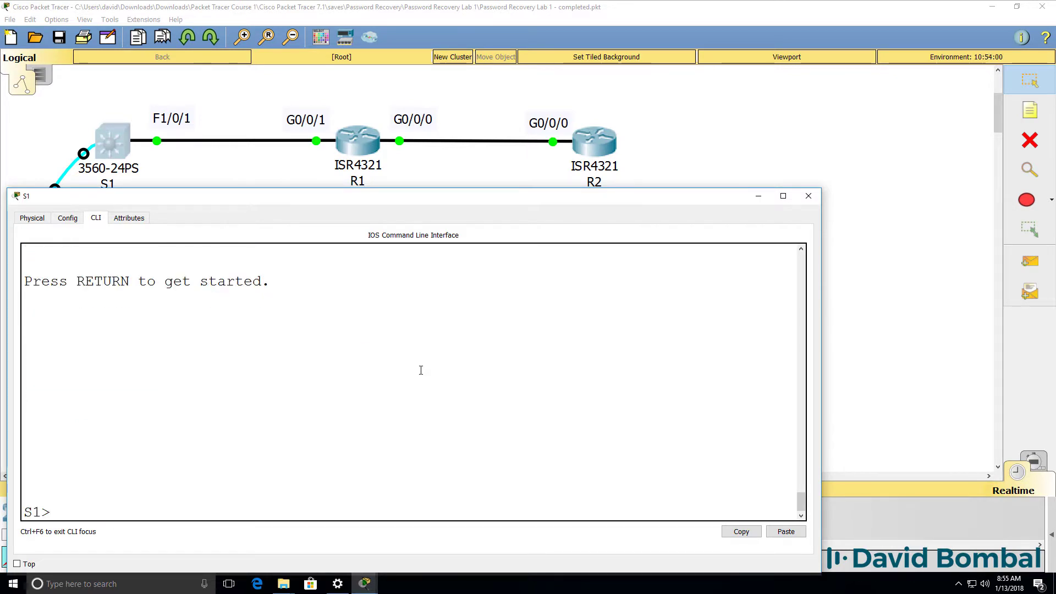
pyautogui.write('en')
pyautogui.press('Return')
pyautogui.press('Return')
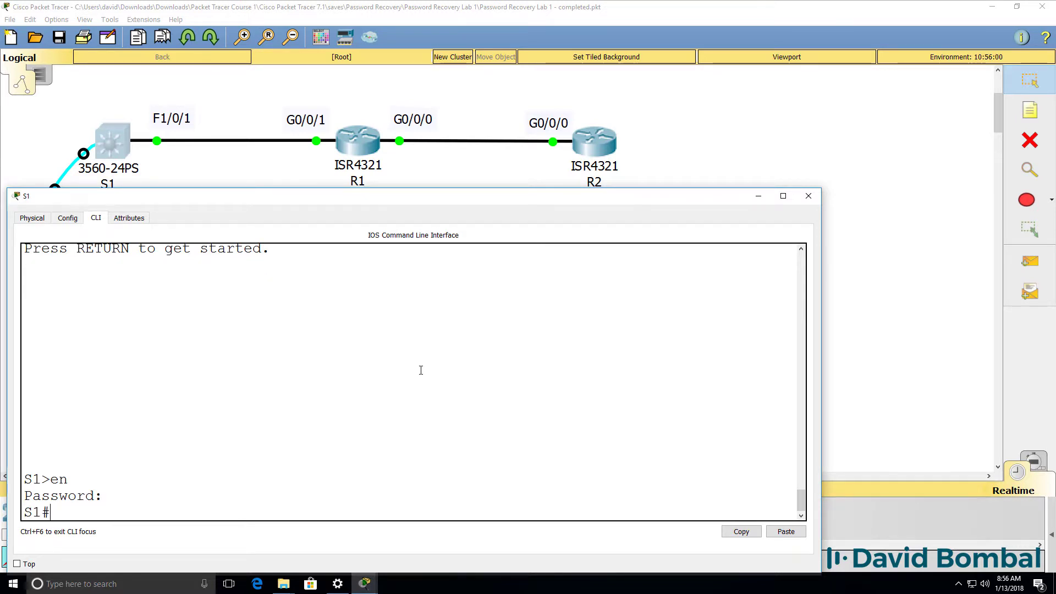
pyautogui.write('sh ip int br')
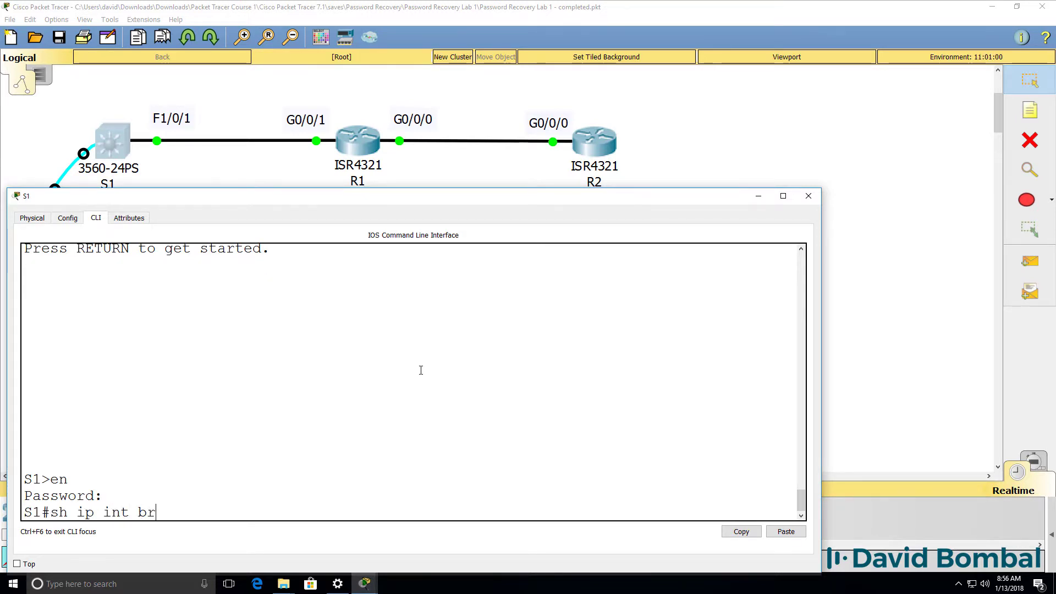
pyautogui.press('Return')
pyautogui.press('space')
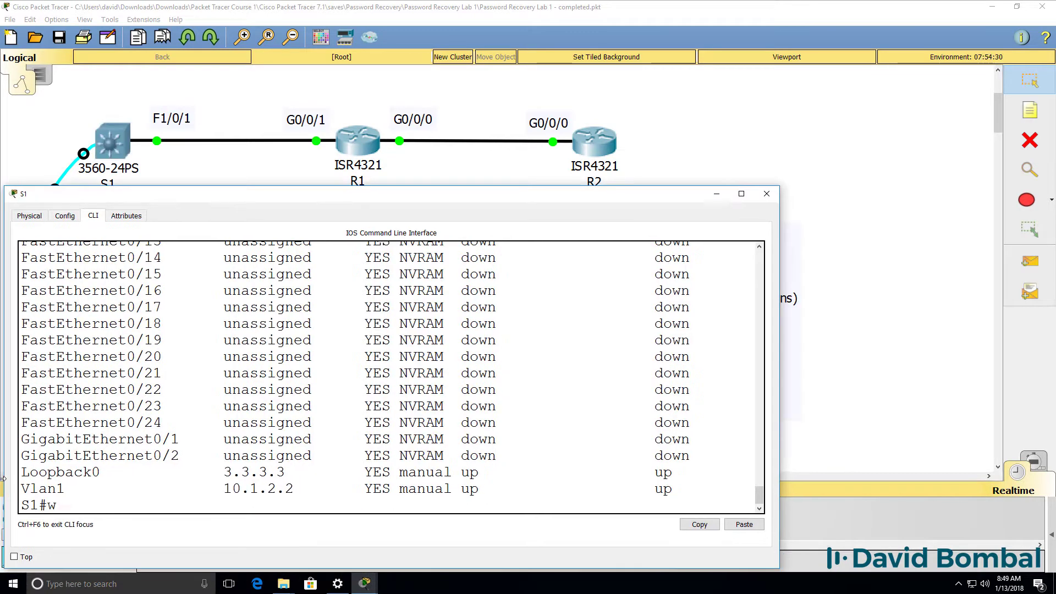
# Save S1's configuration and display its routing table
pyautogui.write('r')
pyautogui.press('Return')
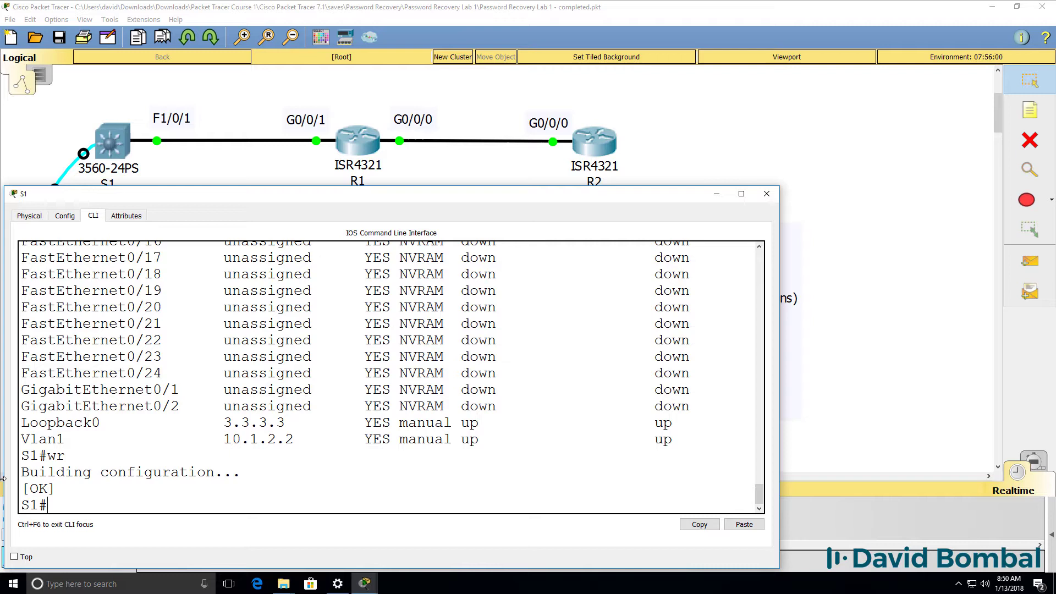
pyautogui.write('sh ip rout')
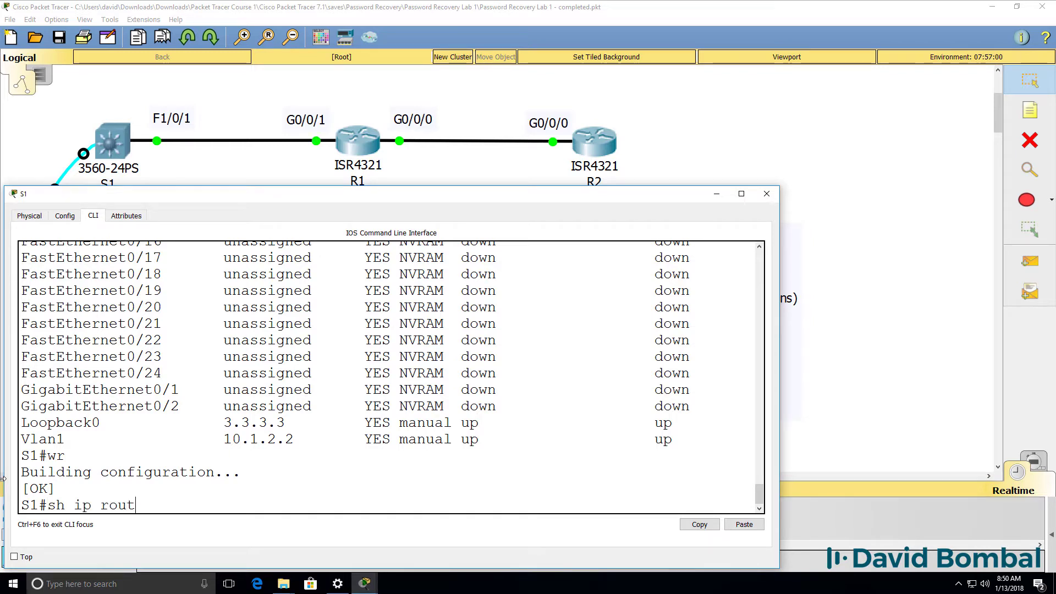
pyautogui.write('e')
pyautogui.press('Return')
# Ping loopbacks 1.1.1.1 and 2.2.2.2 from S1, then recheck the routing table
pyautogui.write('pin')
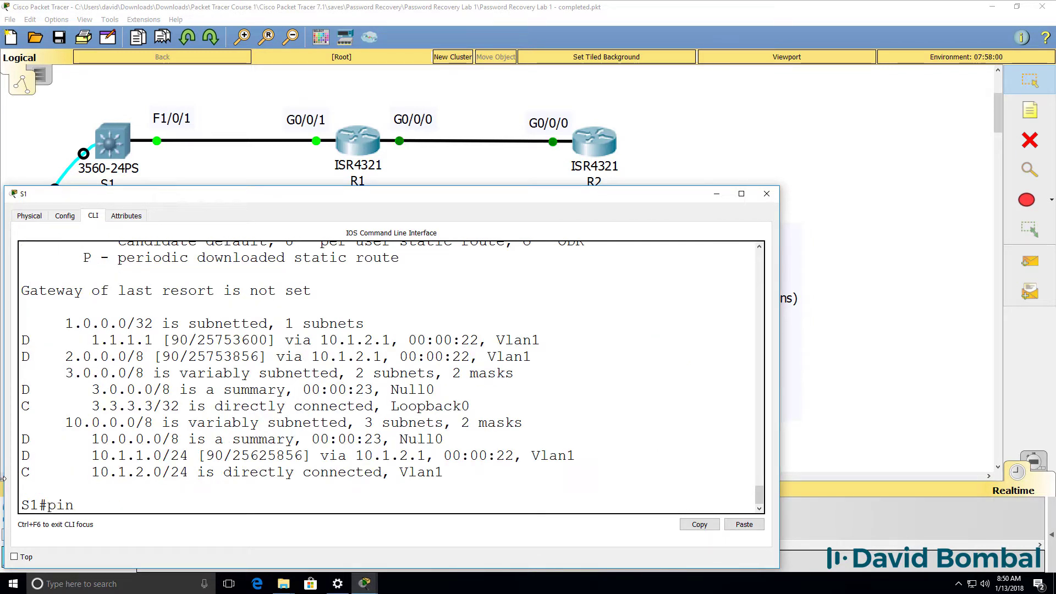
pyautogui.write('g 1.1.1.1')
pyautogui.press('Return')
pyautogui.write('ping')
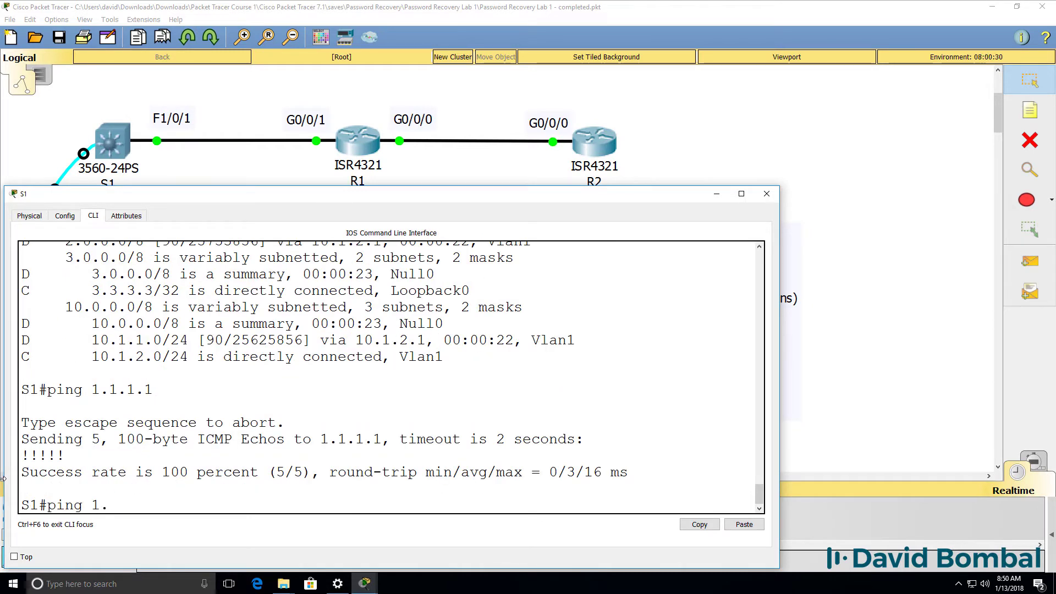
pyautogui.write(' 2.2.2.2')
pyautogui.press('Return')
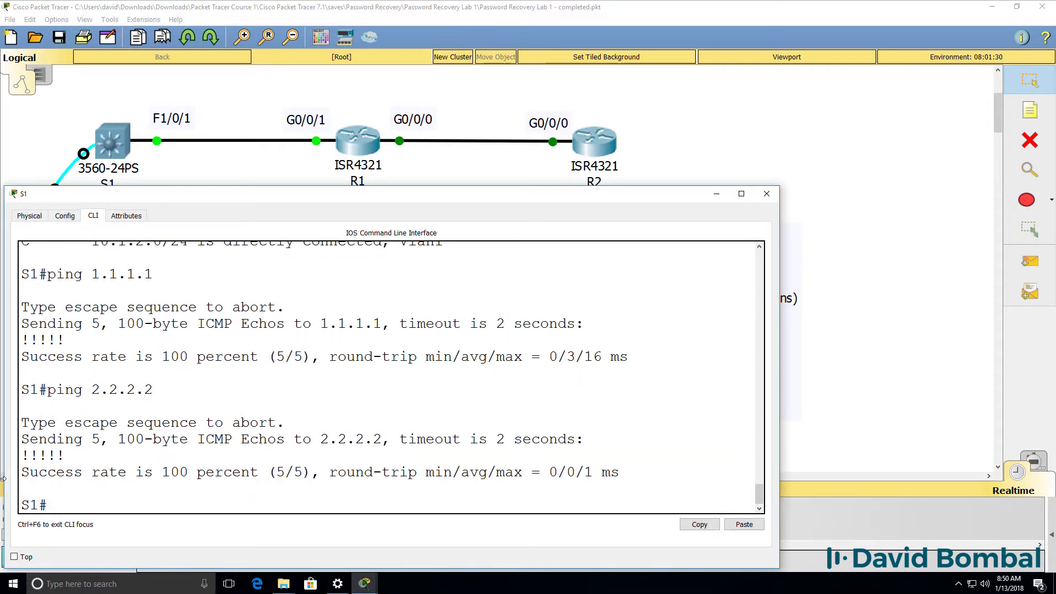
pyautogui.write('sh ip route')
pyautogui.press('Return')
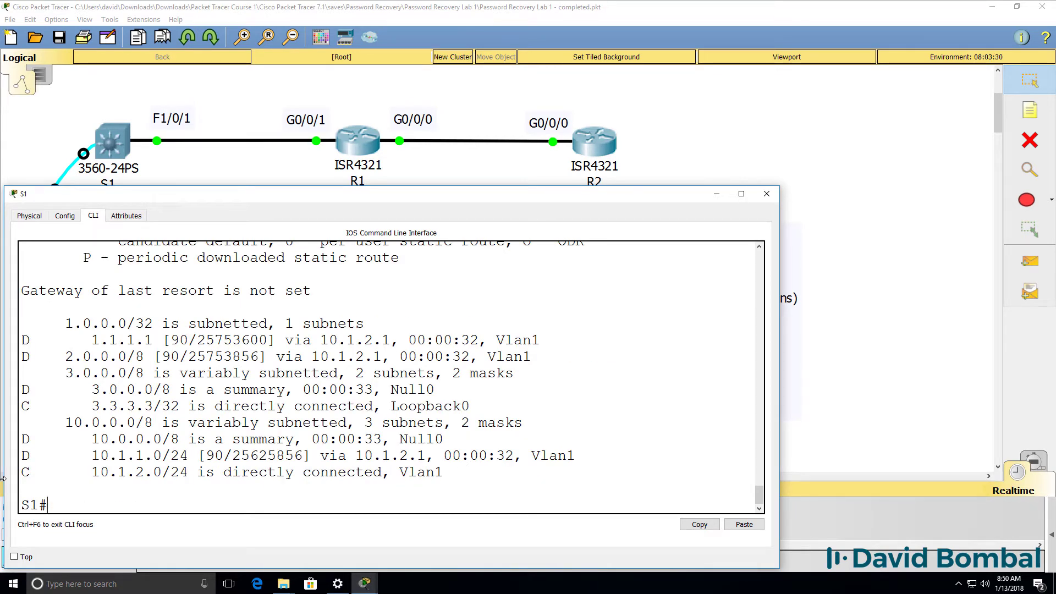
# Ping 2.2.2.2 again and list S1's full interface summary
pyautogui.write('ping 2.2.2.2')
pyautogui.press('Return')
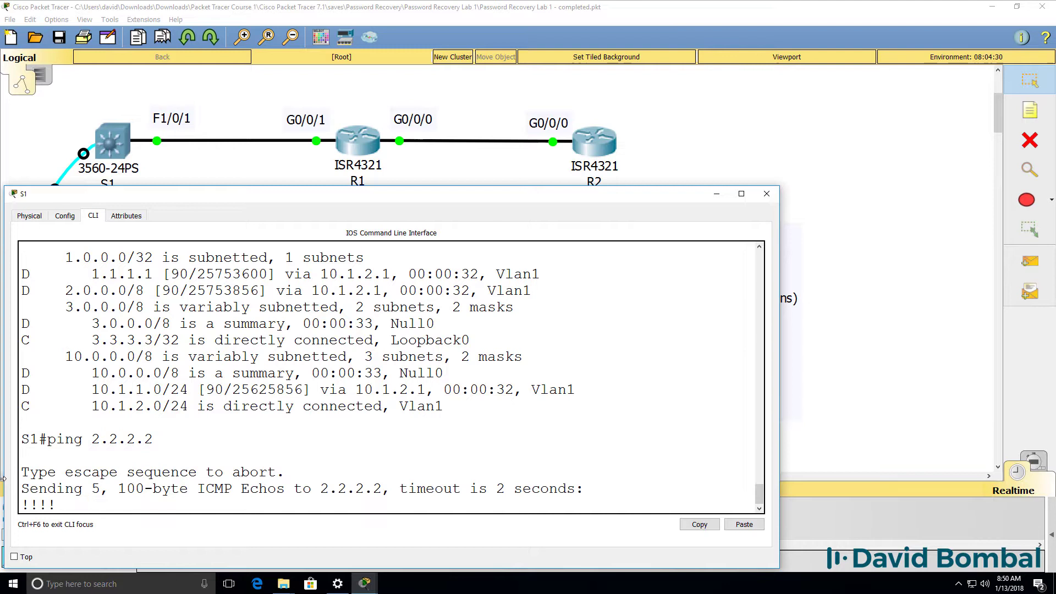
pyautogui.write('sh ip int brief')
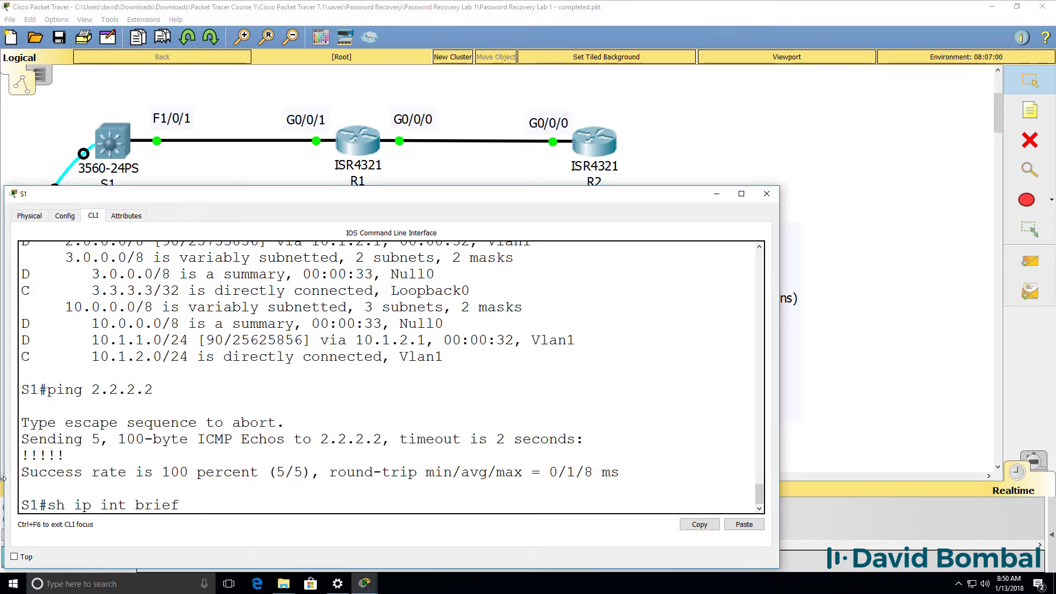
pyautogui.press('Return')
pyautogui.press('space')
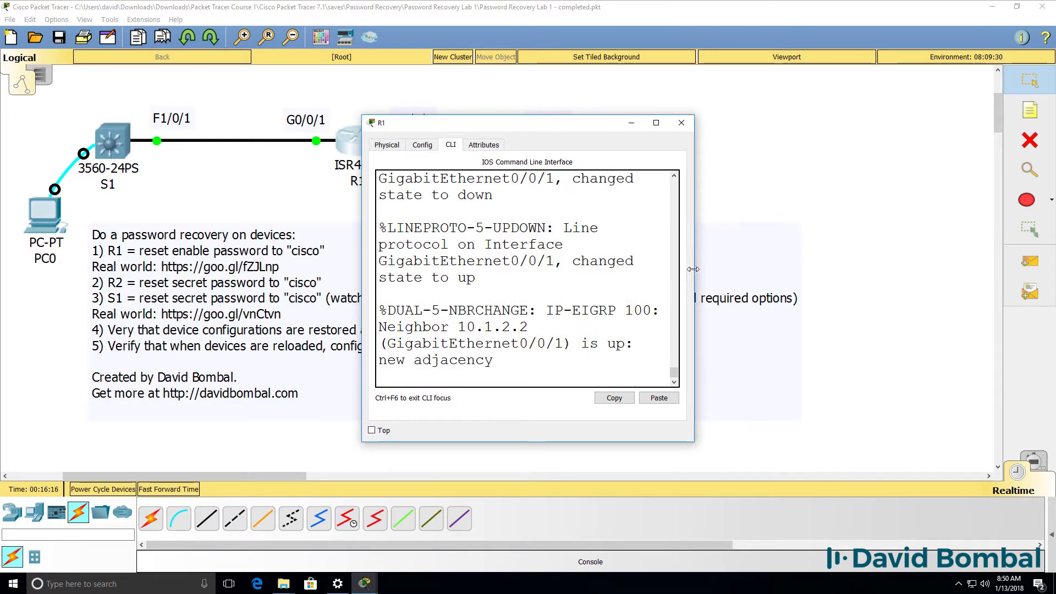
# Enter privileged mode on R1 with the password and ping 3.3.3.3
pyautogui.moveTo(692, 269); pyautogui.dragTo(1053, 269)
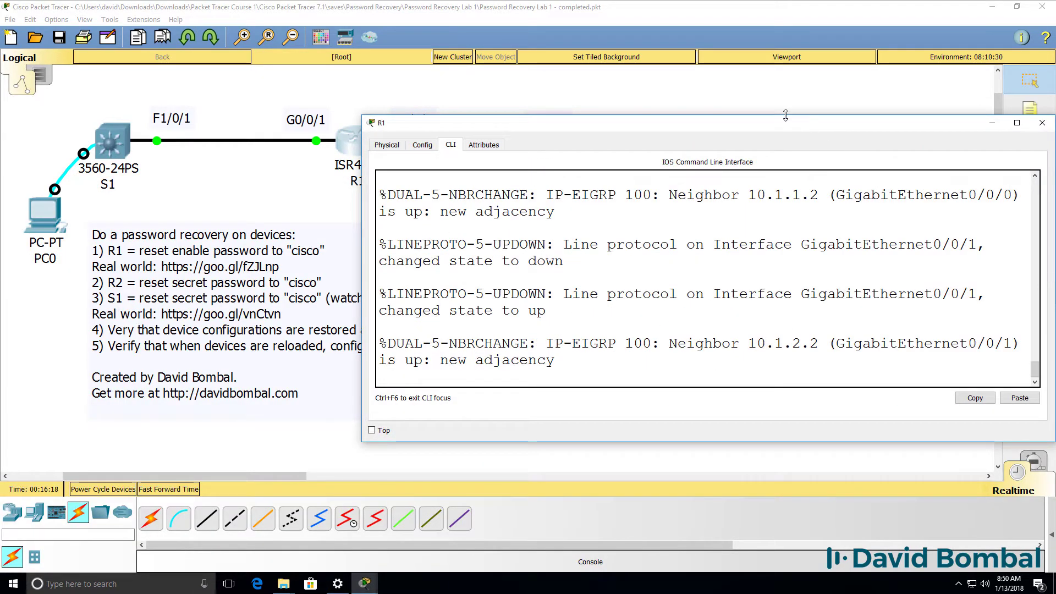
pyautogui.moveTo(787, 124); pyautogui.dragTo(760, 252)
pyautogui.press('Return')
pyautogui.press('Return')
pyautogui.press('Return')
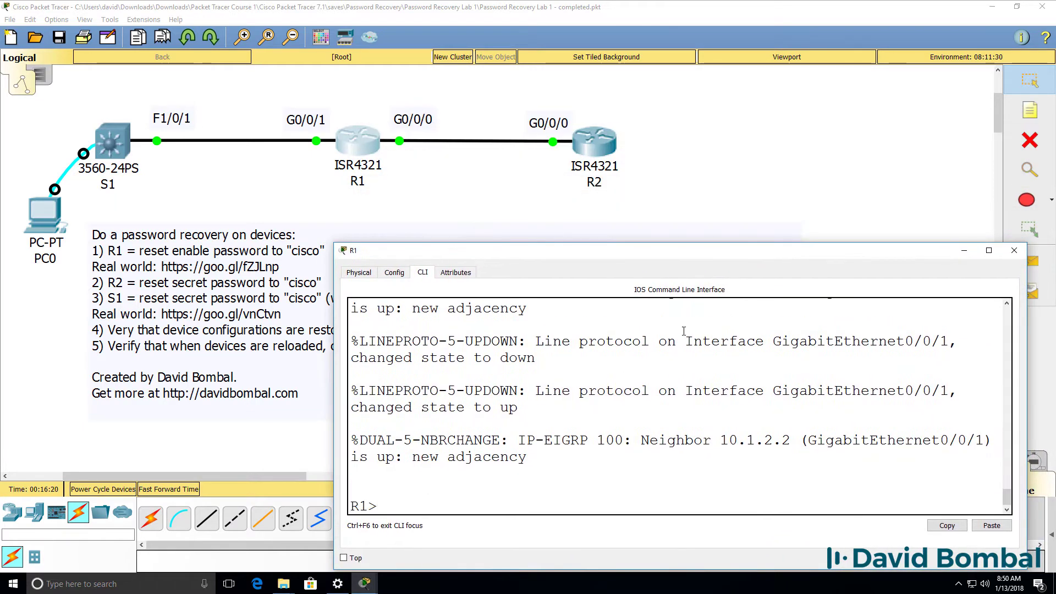
pyautogui.write('en')
pyautogui.press('Return')
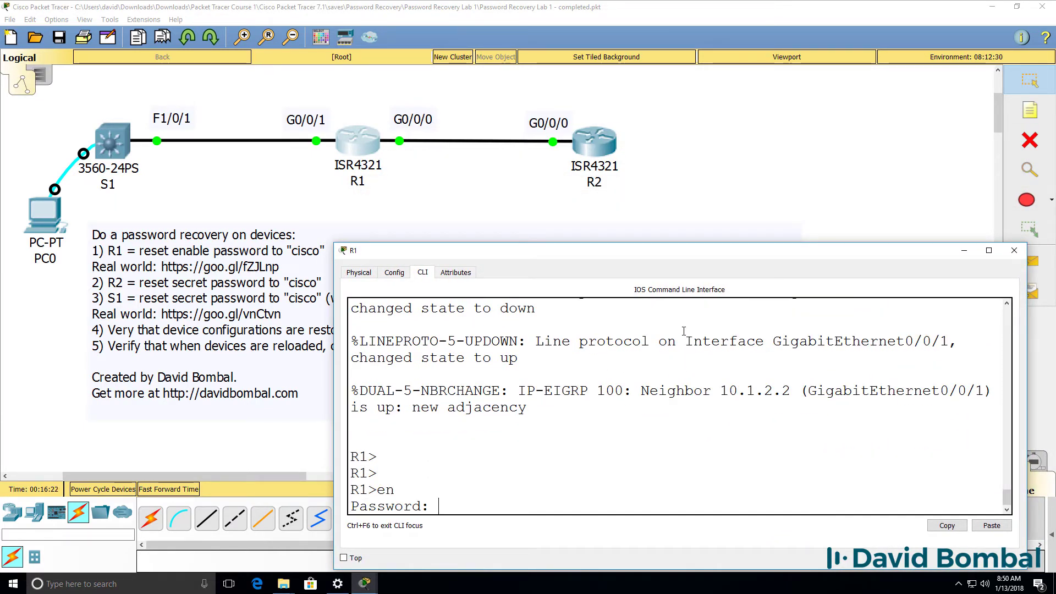
pyautogui.press('Return')
pyautogui.write('ping 3.')
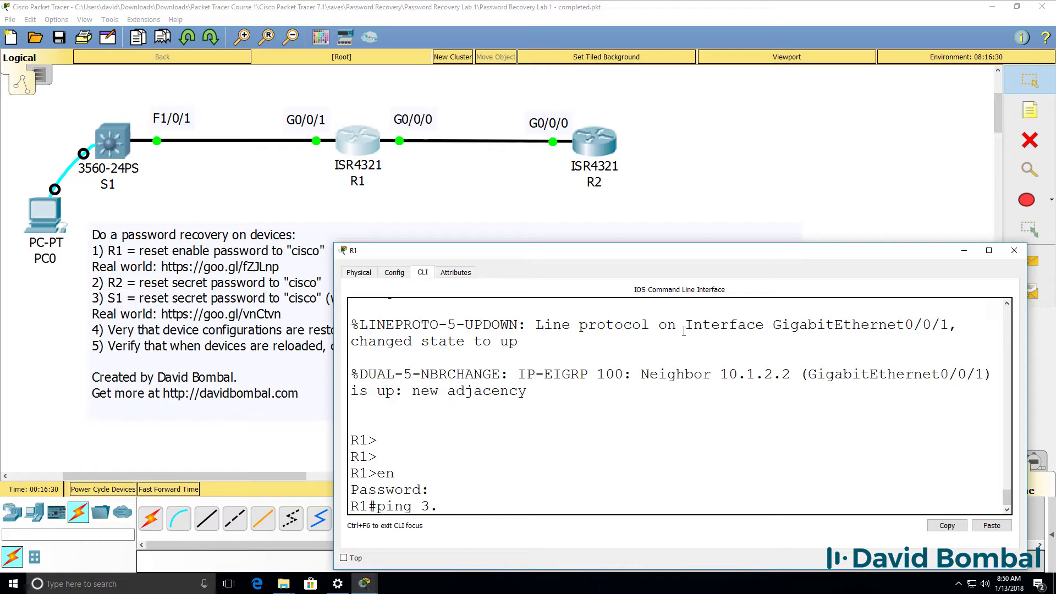
pyautogui.write('3.3.3')
pyautogui.press('Return')
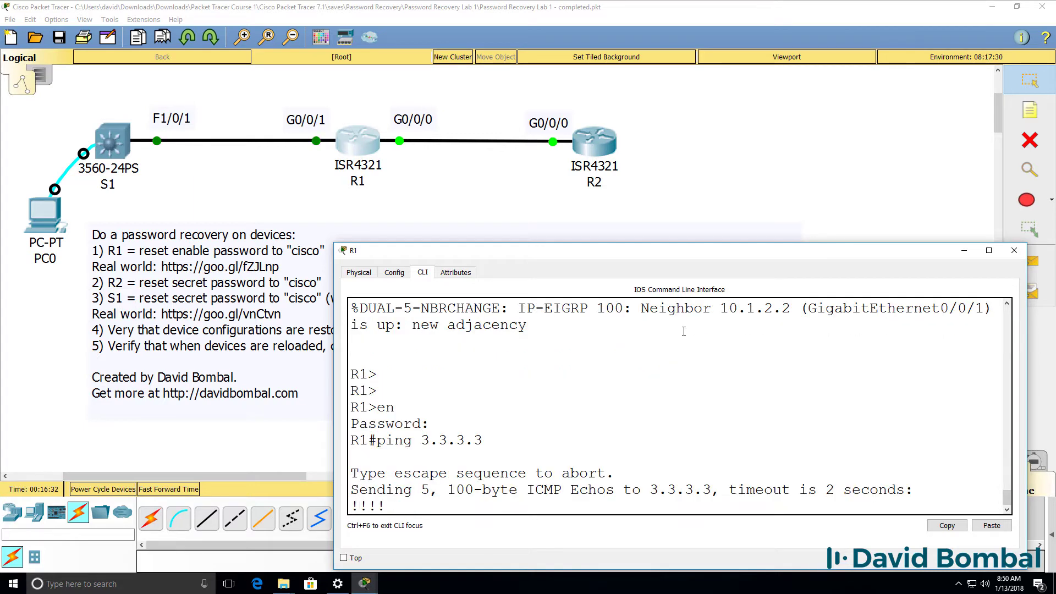
# Ping 3.3.3.3 from R2's console, then close the console
pyautogui.click(614, 148)
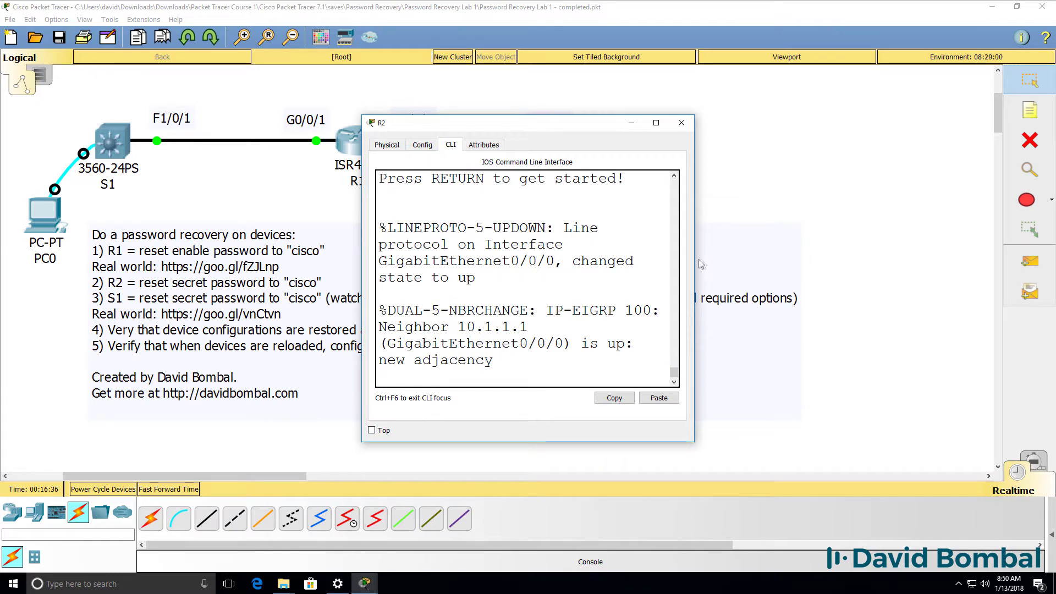
pyautogui.moveTo(693, 264); pyautogui.dragTo(1054, 265)
pyautogui.moveTo(770, 123); pyautogui.dragTo(790, 253)
pyautogui.press('Return')
pyautogui.press('Return')
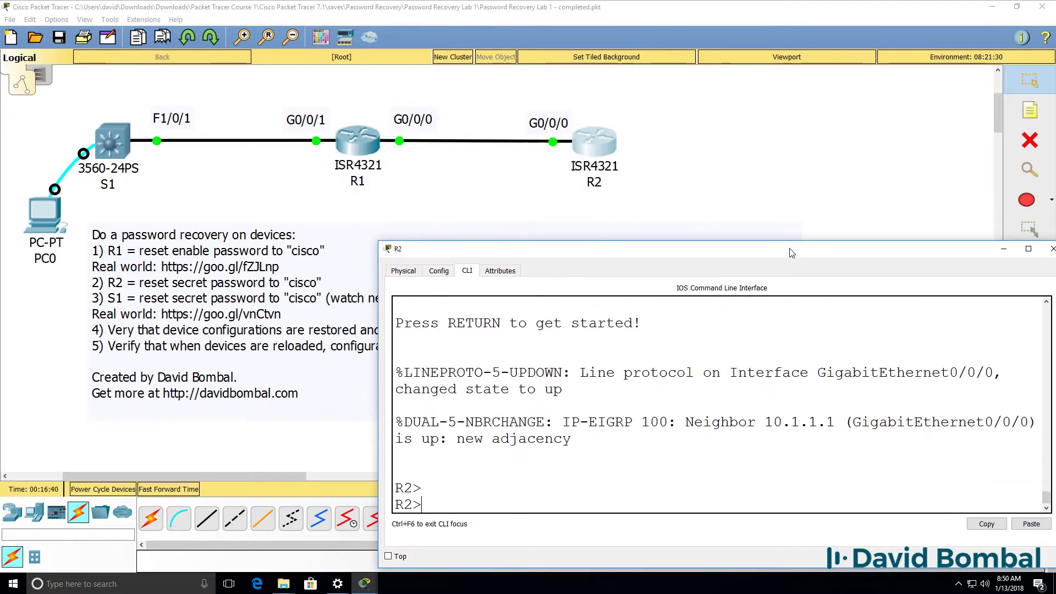
pyautogui.write('ping 3.3.3.3')
pyautogui.press('Return')
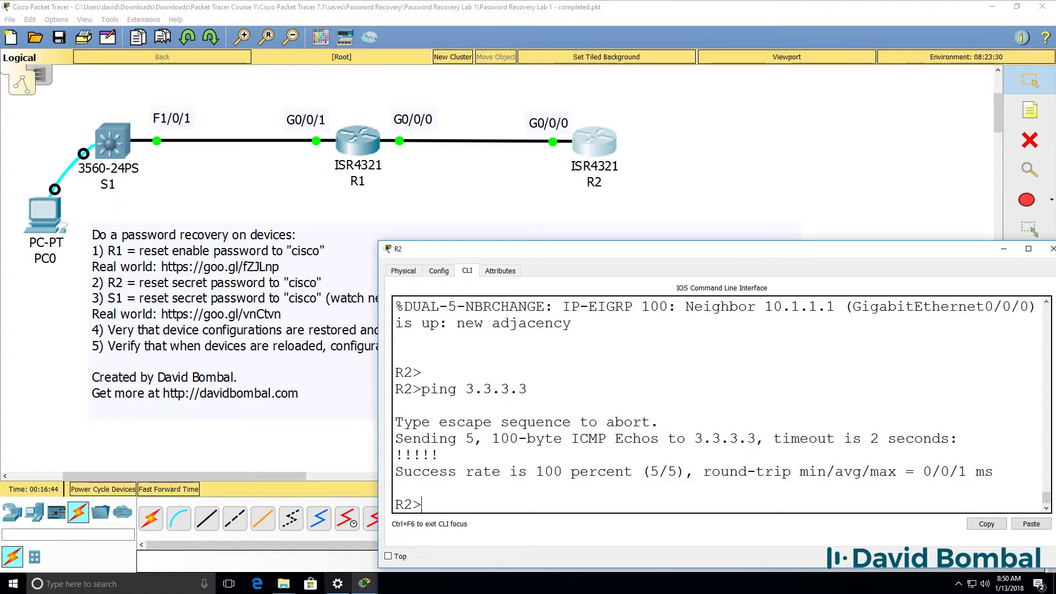
pyautogui.hotkey('alt', 'F4')
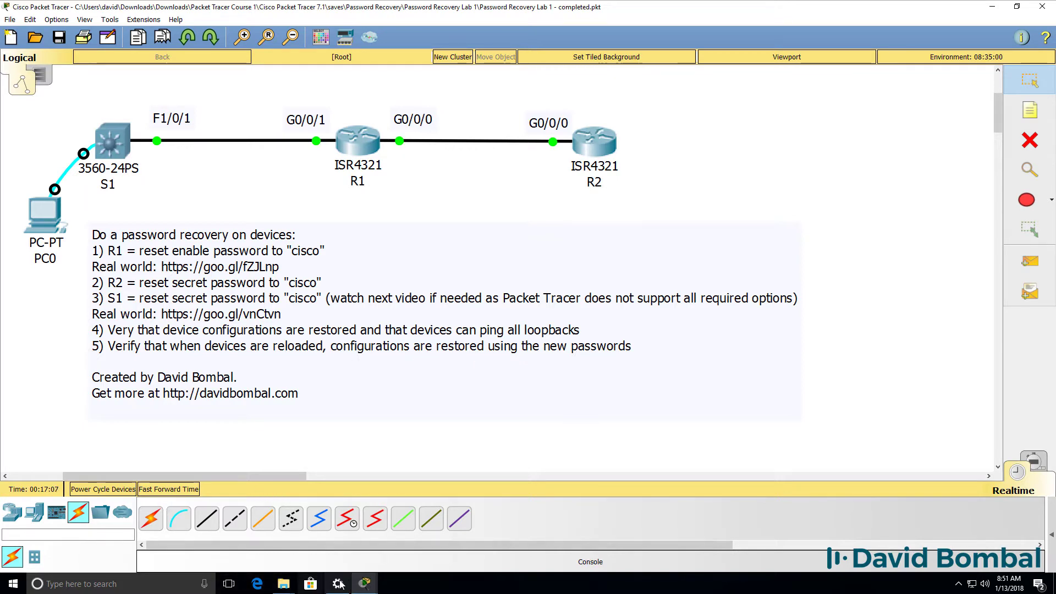
# Save S1's configuration with wr and page through show startup-config to the end
pyautogui.moveTo(365, 582)
pyautogui.click(290, 546)
pyautogui.press('Return')
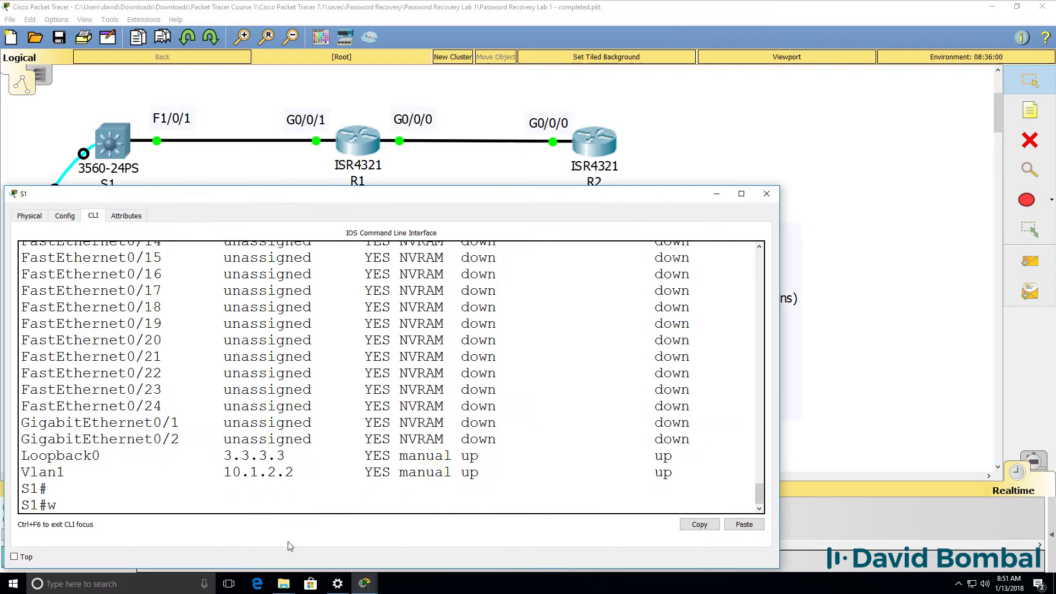
pyautogui.write('wr')
pyautogui.press('Return')
pyautogui.write('s')
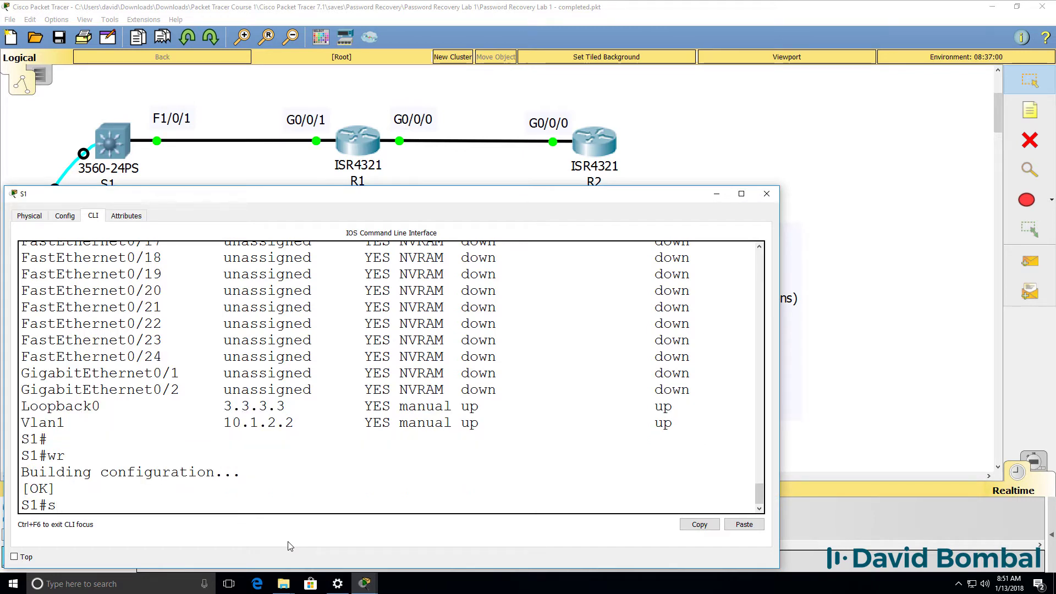
pyautogui.write('h start')
pyautogui.press('Tab')
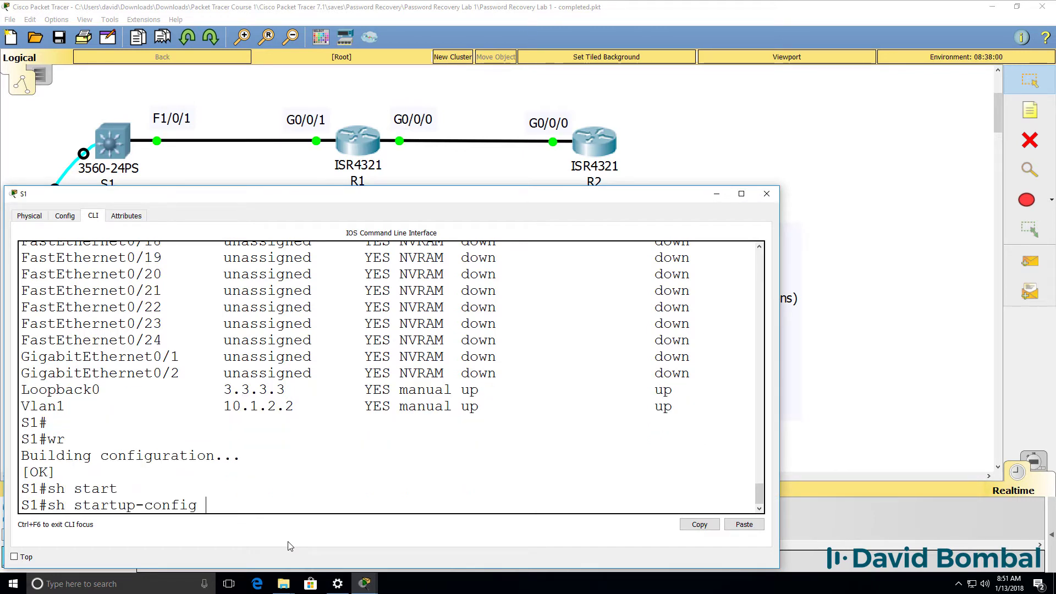
pyautogui.press('Return')
pyautogui.press('space')
pyautogui.press('space')
pyautogui.press('space')
pyautogui.press('space')
pyautogui.press('space')
pyautogui.press('space')
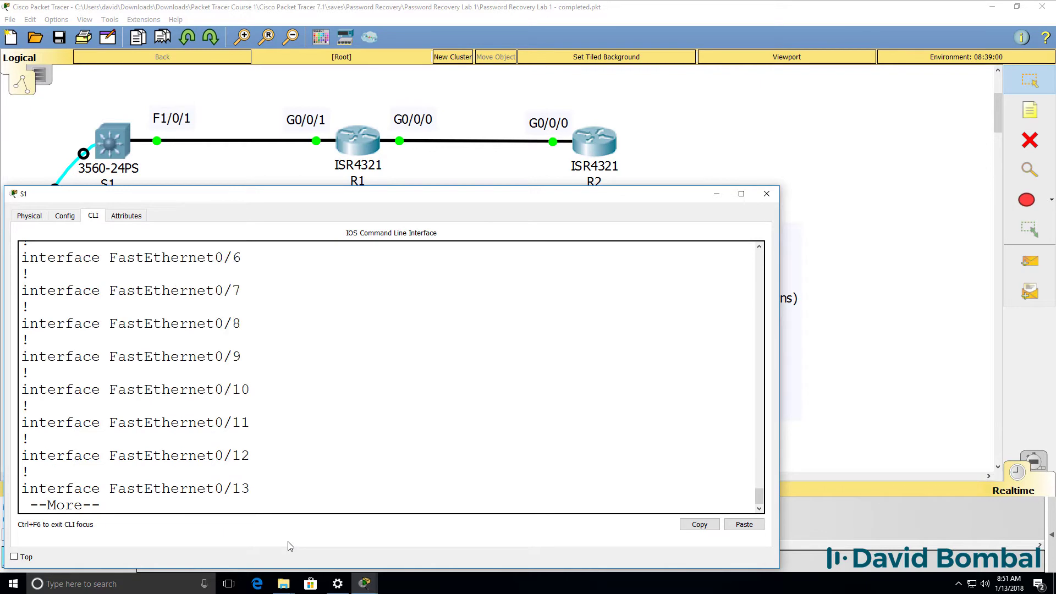
pyautogui.press('space')
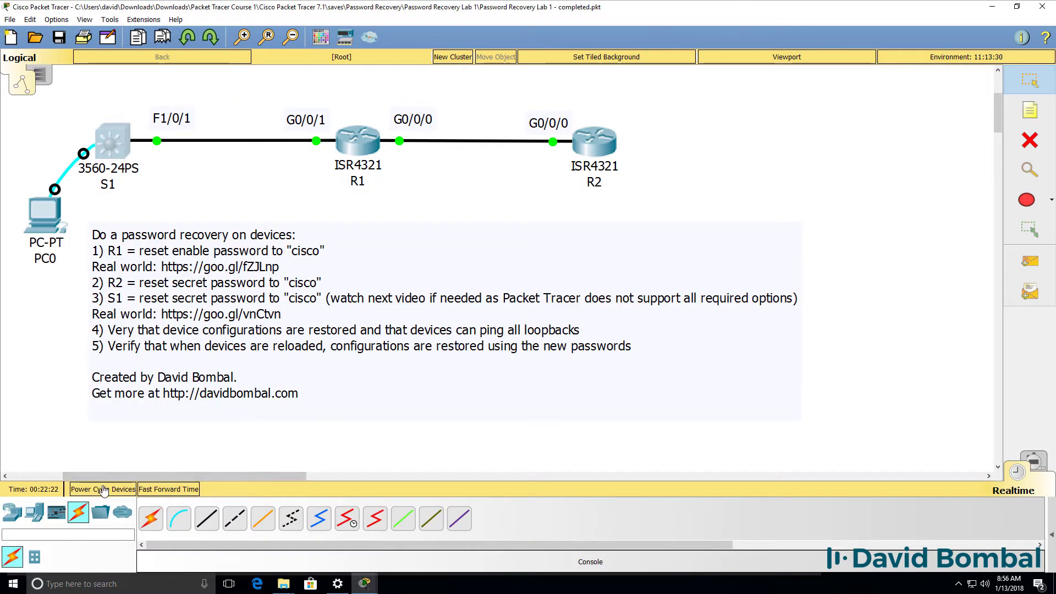
# Power-cycle all network devices and open S1's console, widened at the lower left
pyautogui.click(104, 490)
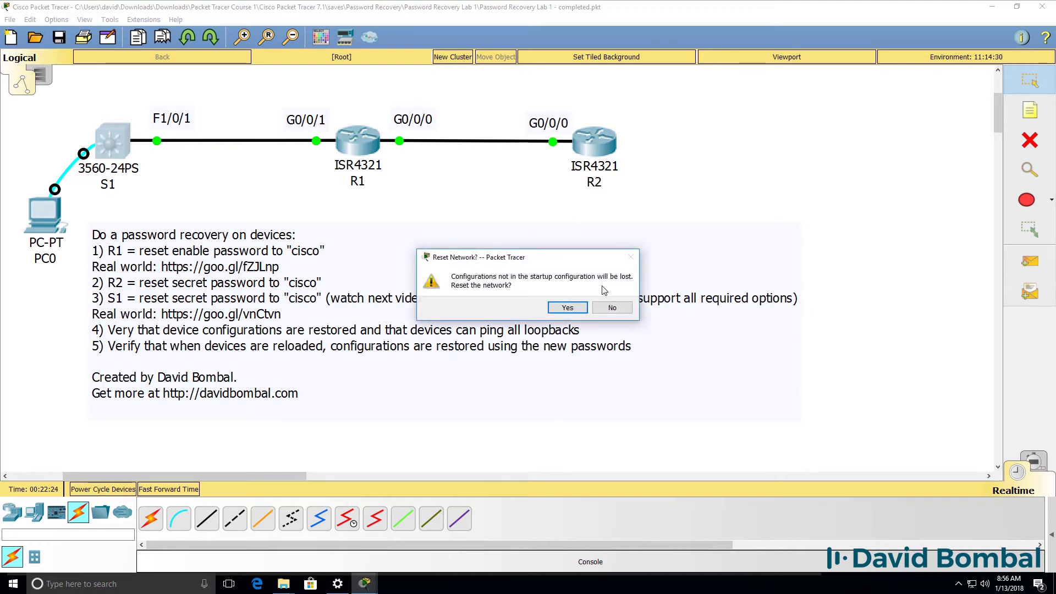
pyautogui.click(557, 310)
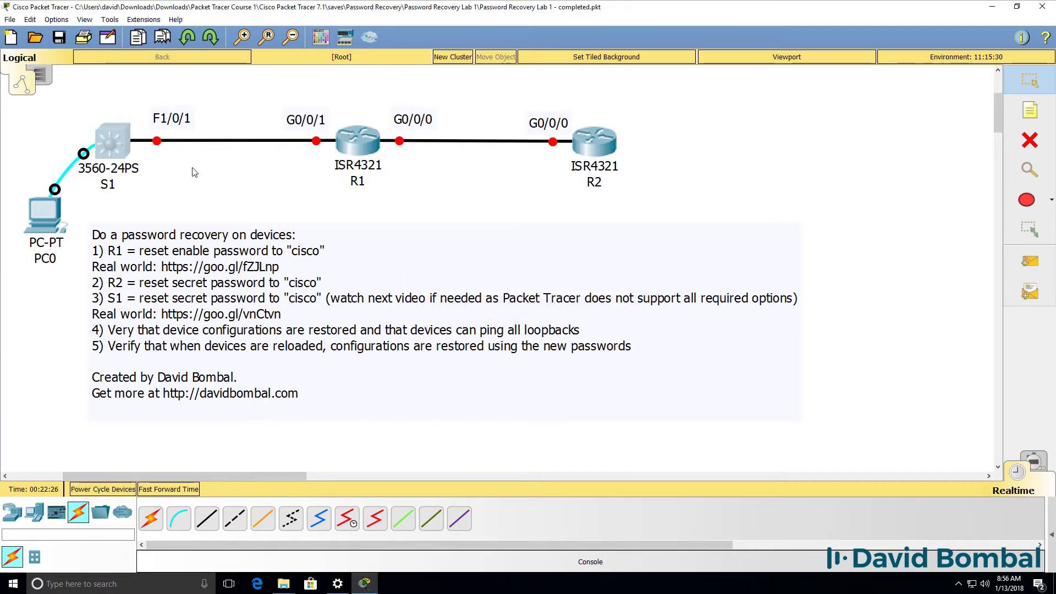
pyautogui.click(110, 146)
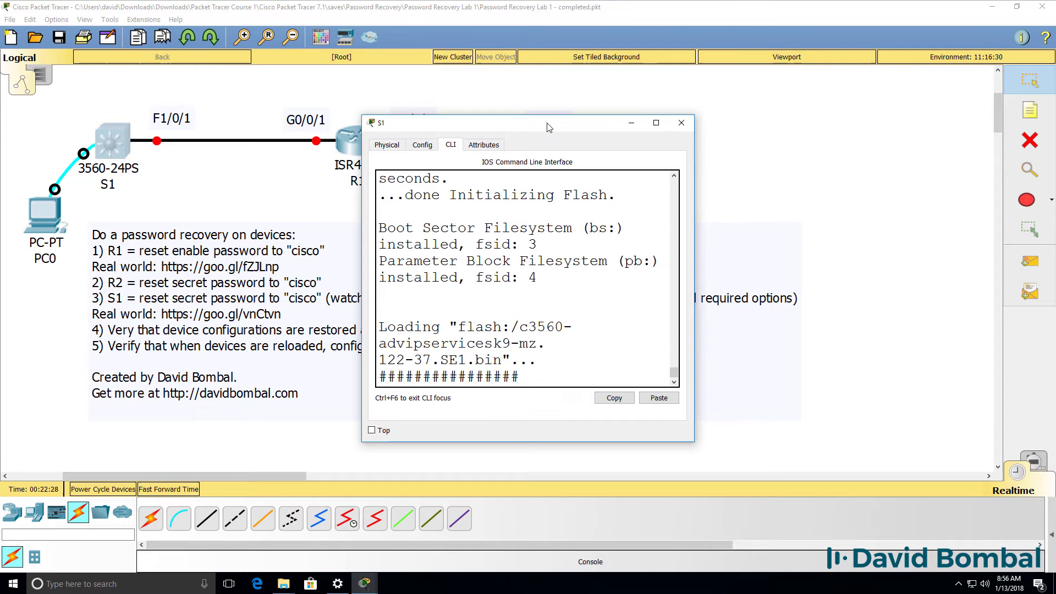
pyautogui.moveTo(535, 115); pyautogui.dragTo(184, 252)
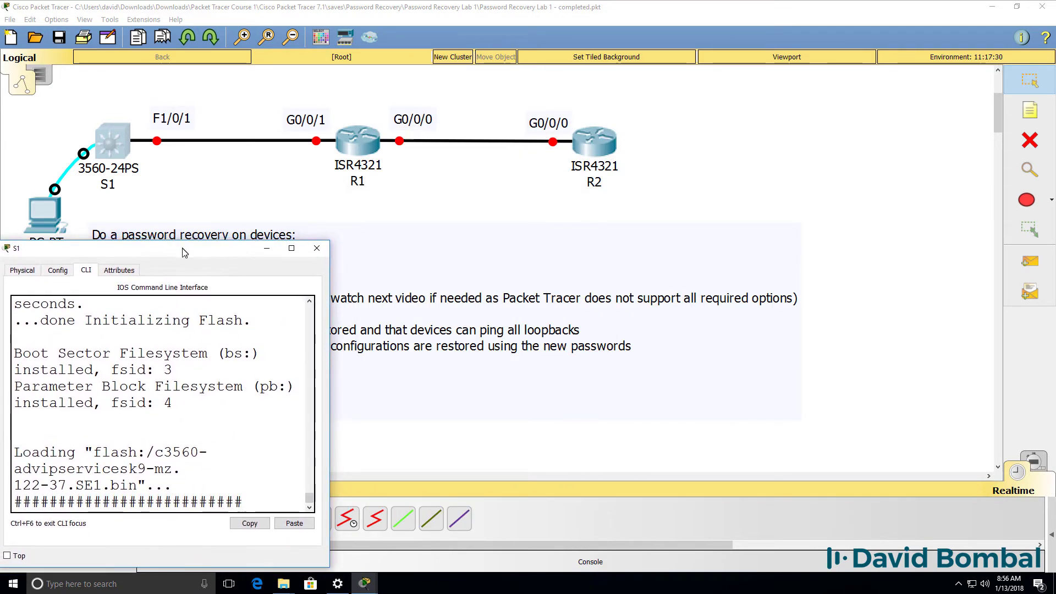
pyautogui.moveTo(329, 275); pyautogui.dragTo(663, 275)
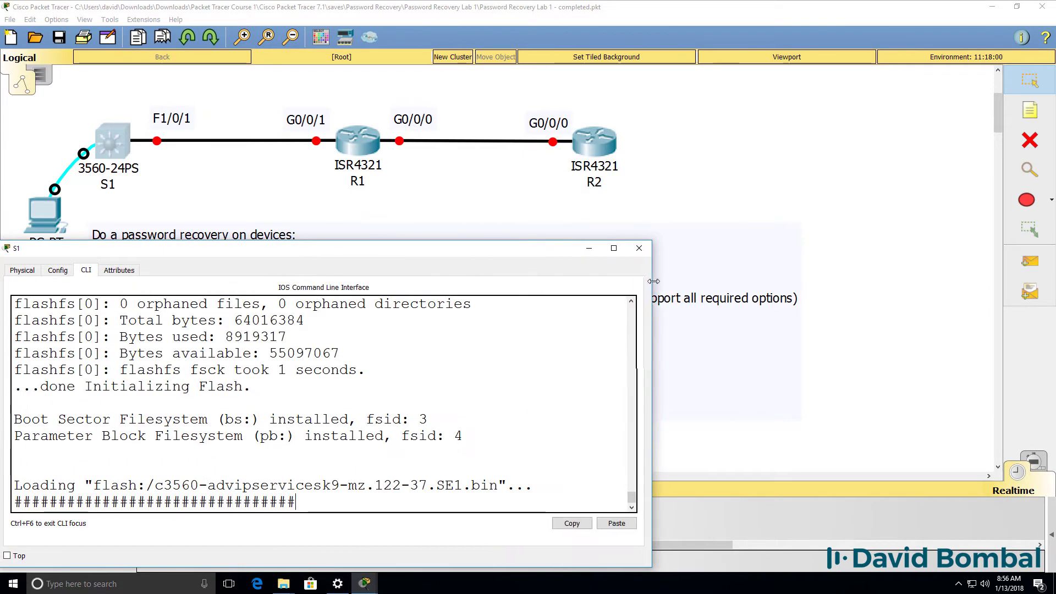
# Open and arrange R1's and R2's consoles, then bring S1's console forward
pyautogui.click(354, 150)
pyautogui.moveTo(550, 105); pyautogui.dragTo(549, 222)
pyautogui.click(594, 141)
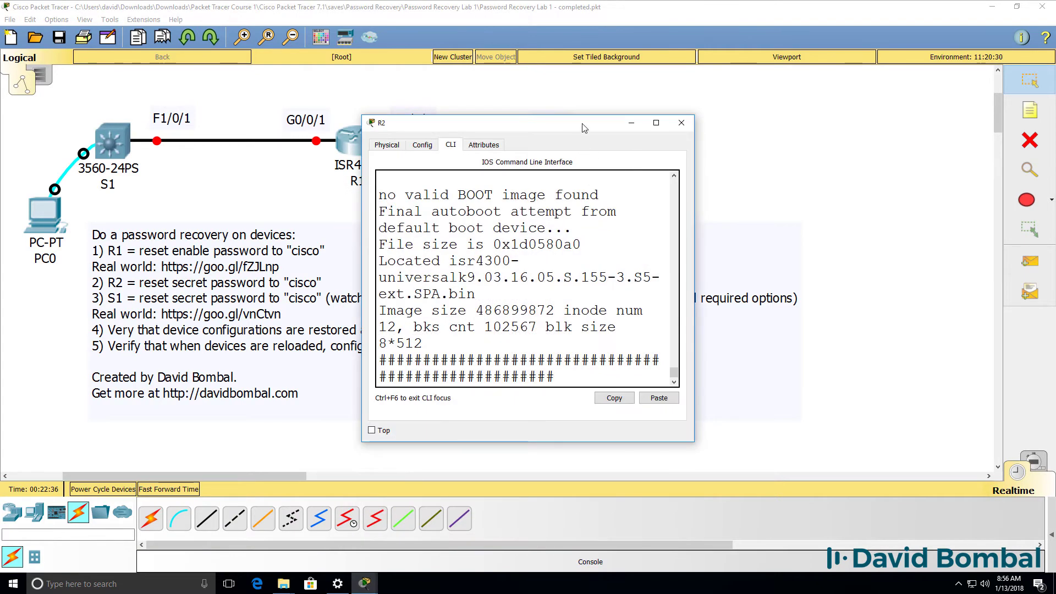
pyautogui.moveTo(590, 118); pyautogui.dragTo(500, 166)
pyautogui.moveTo(364, 582)
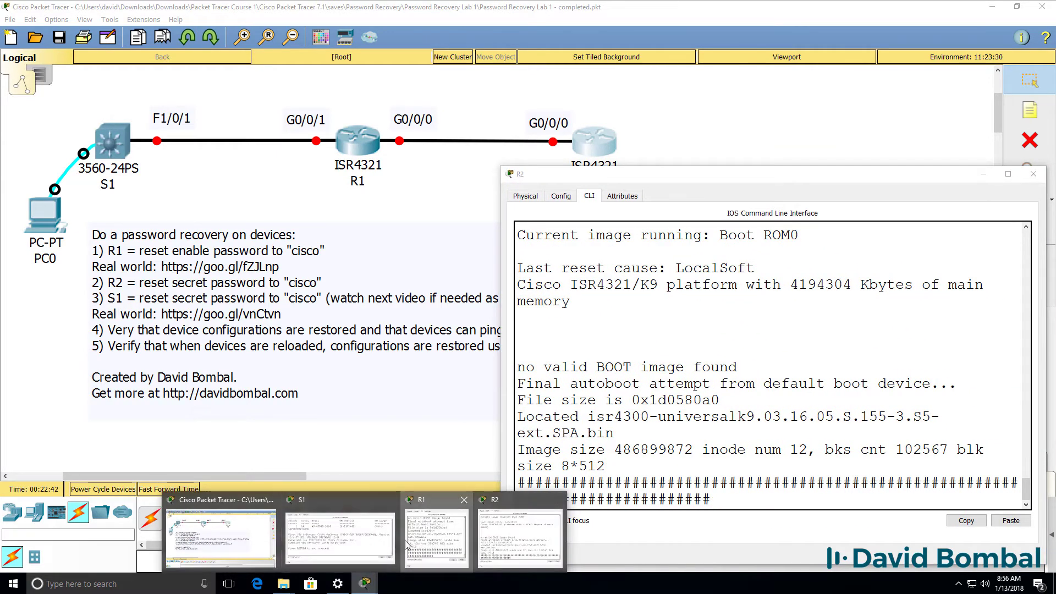
pyautogui.click(317, 528)
pyautogui.moveTo(344, 215); pyautogui.dragTo(110, 186)
pyautogui.moveTo(271, 192); pyautogui.dragTo(391, 174)
pyautogui.moveTo(364, 582)
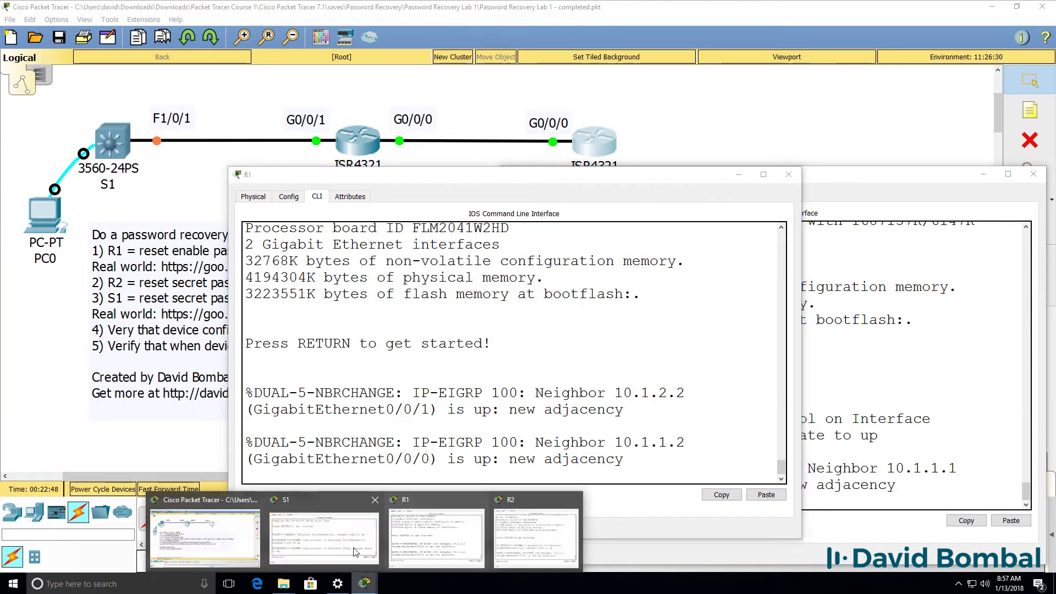
pyautogui.click(342, 547)
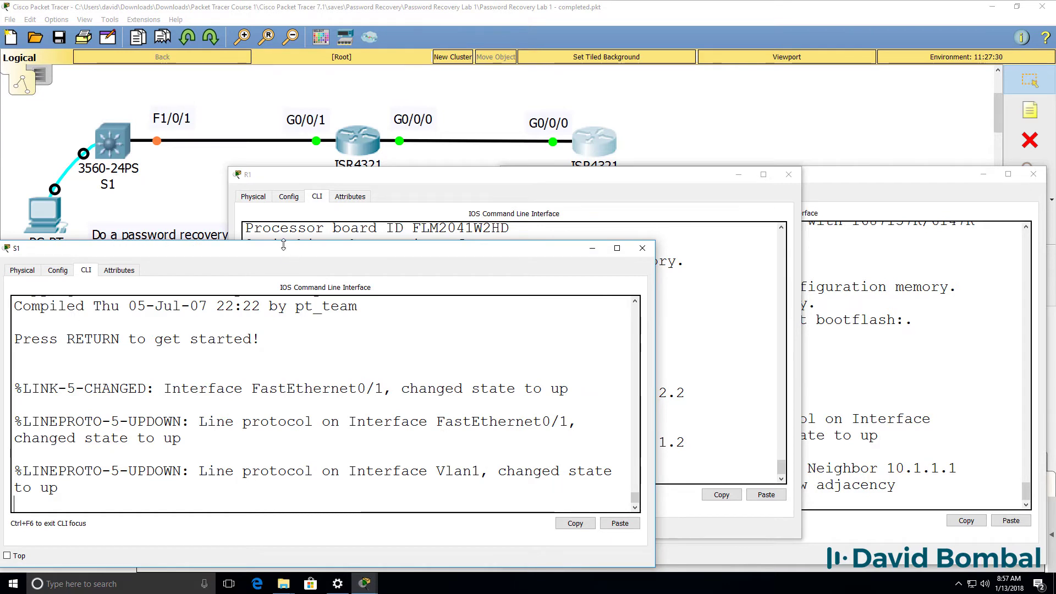
# Enable S1 with the password and list interfaces: Loopback0 3.3.3.3, Vlan1 10.1.2.2 up
pyautogui.moveTo(511, 168); pyautogui.dragTo(283, 170)
pyautogui.press('Return')
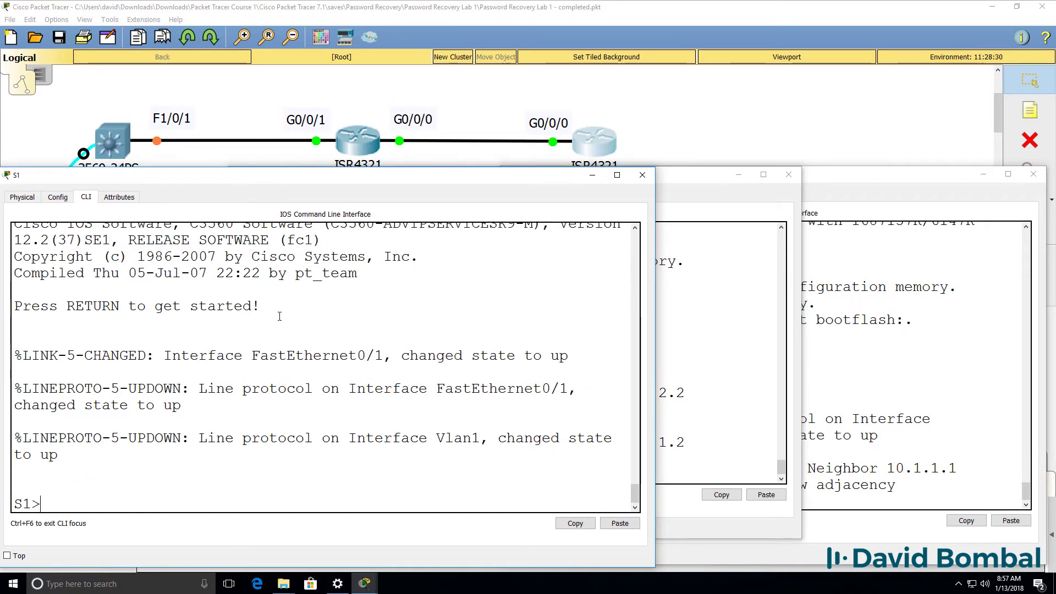
pyautogui.write('en')
pyautogui.press('Return')
pyautogui.press('Return')
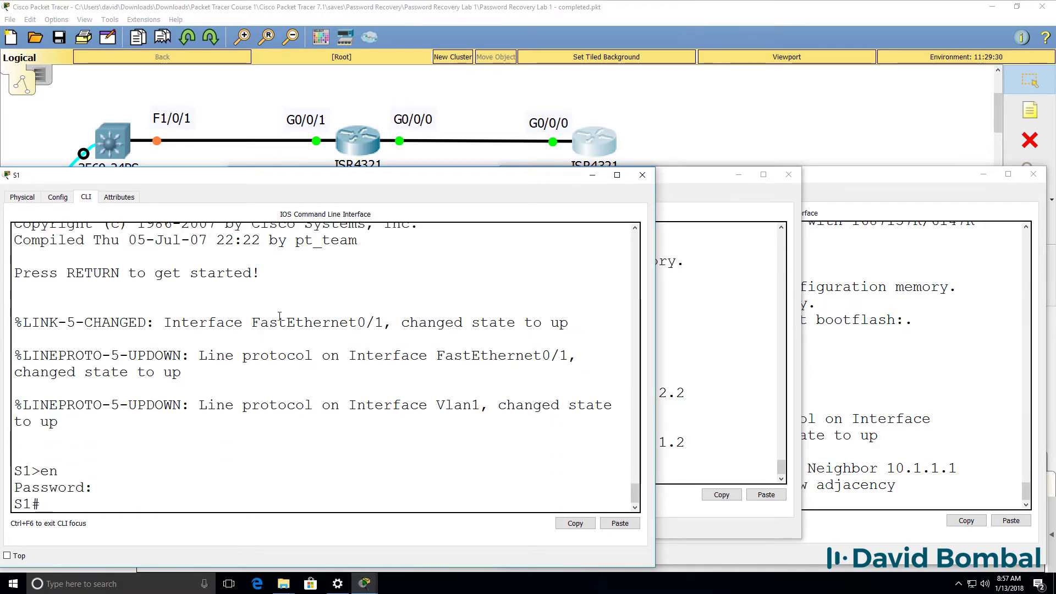
pyautogui.write('s')
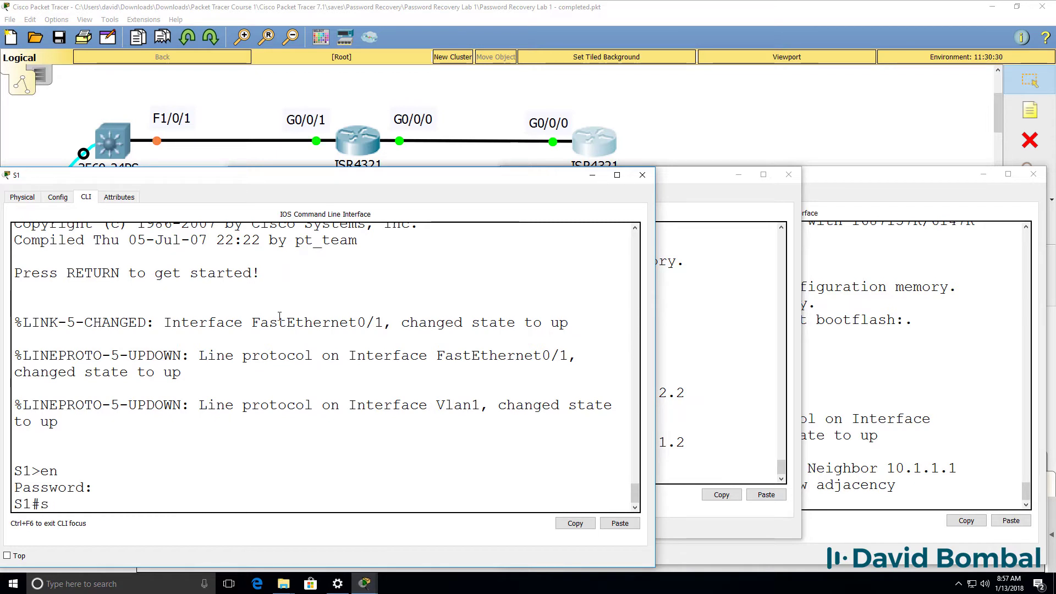
pyautogui.write('h ip intb ri')
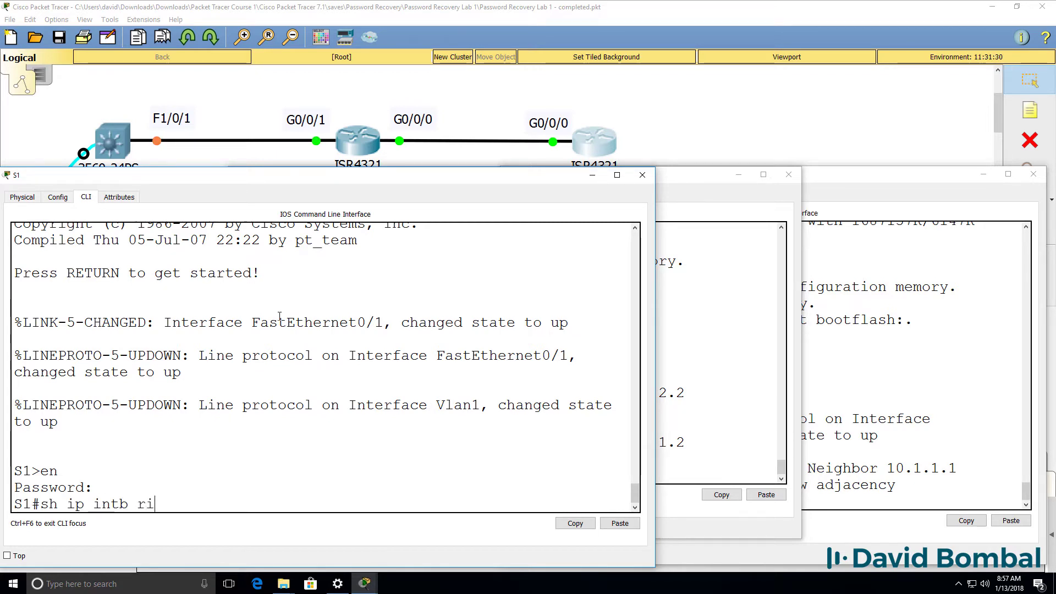
pyautogui.write(' brief')
pyautogui.press('Return')
pyautogui.press('space')
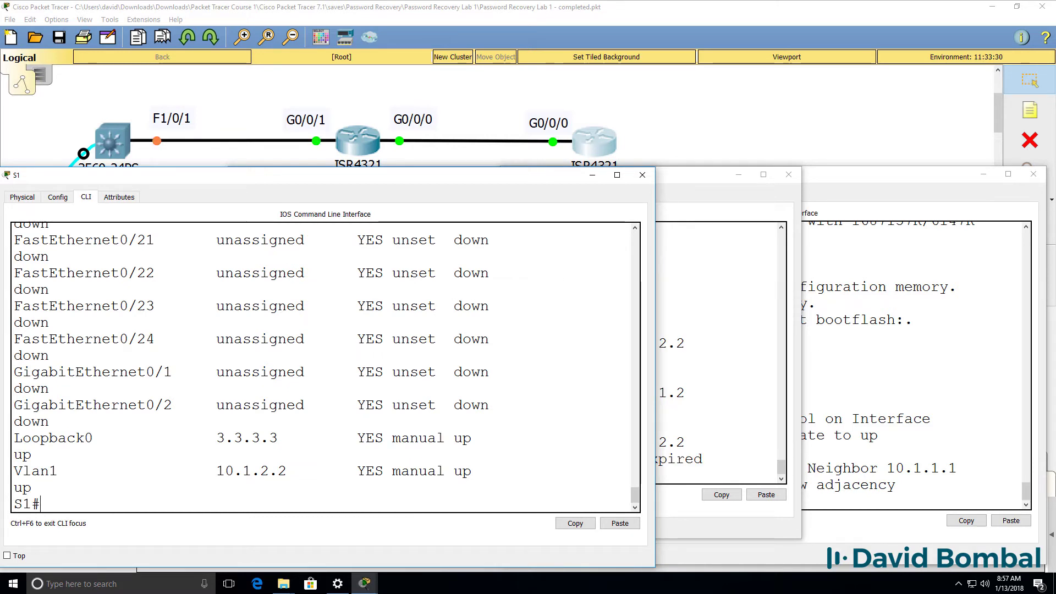
pyautogui.moveTo(650, 346); pyautogui.dragTo(781, 346)
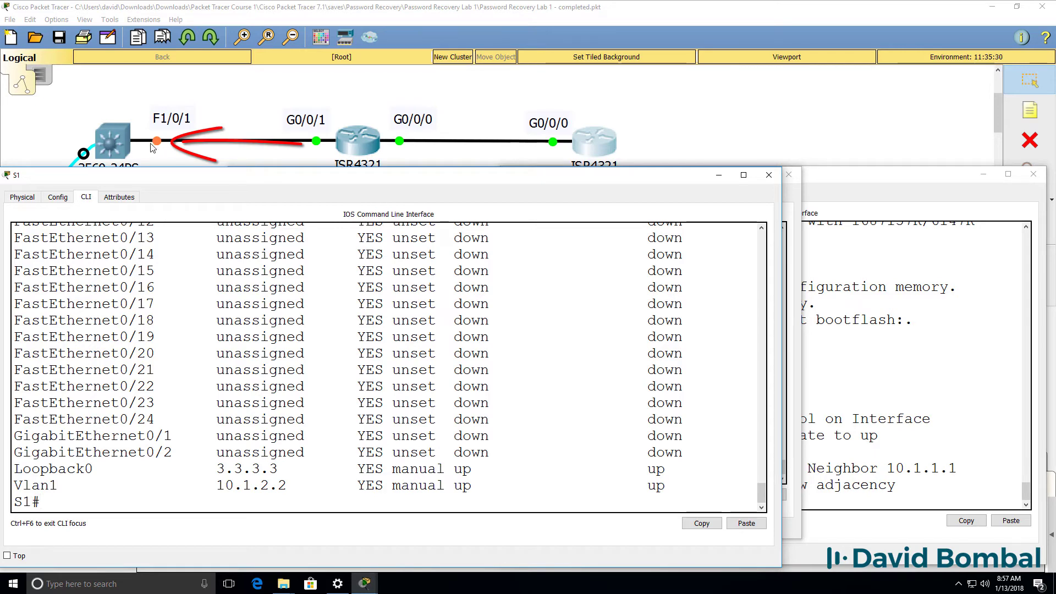
# Enter privileged mode on R1 with the password after the reboot
pyautogui.click(793, 196)
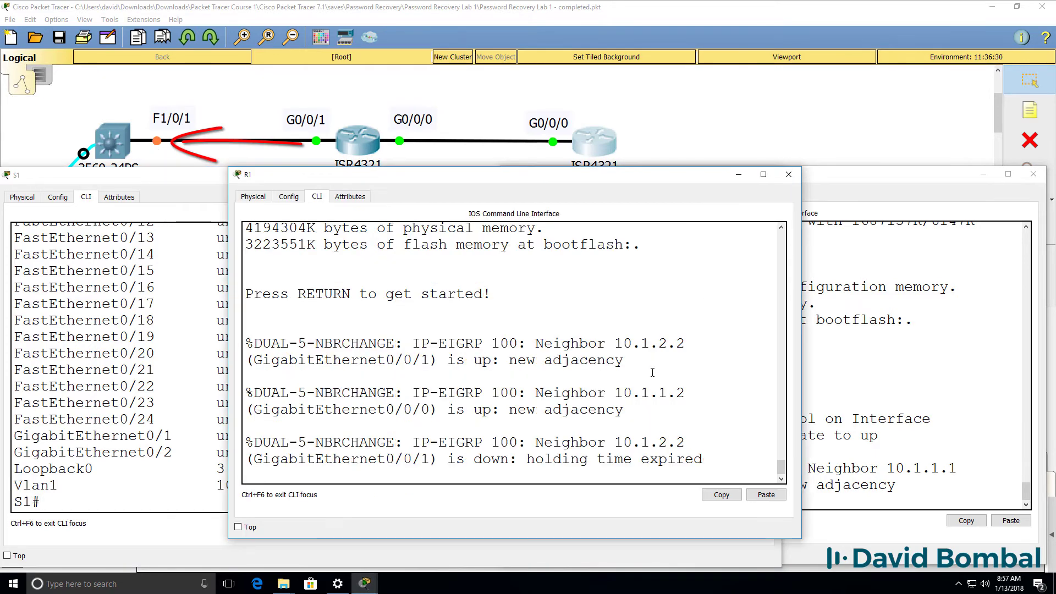
pyautogui.press('Return')
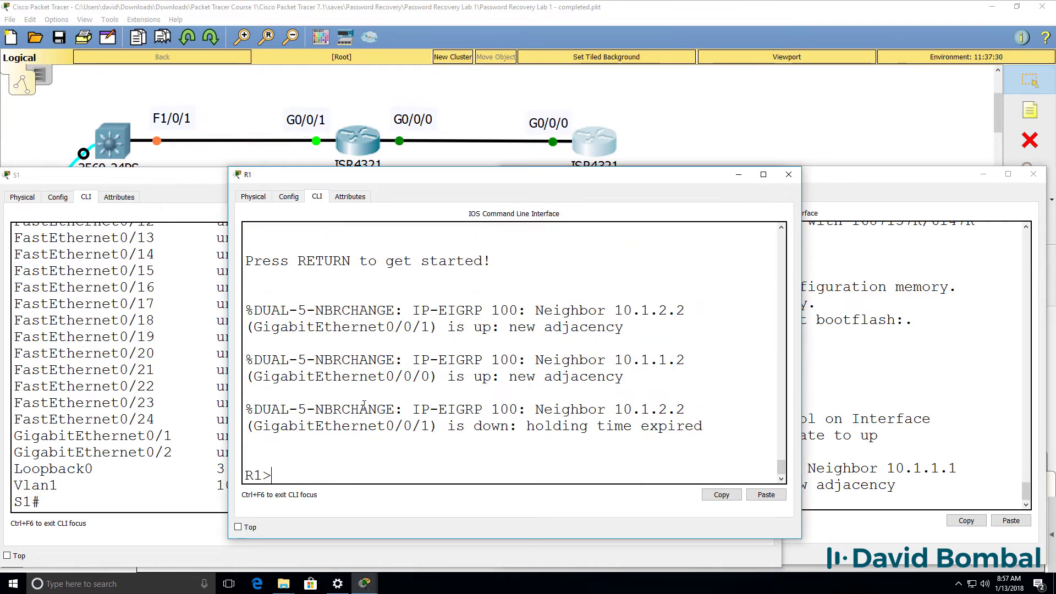
pyautogui.press('Return')
pyautogui.write('en')
pyautogui.press('Return')
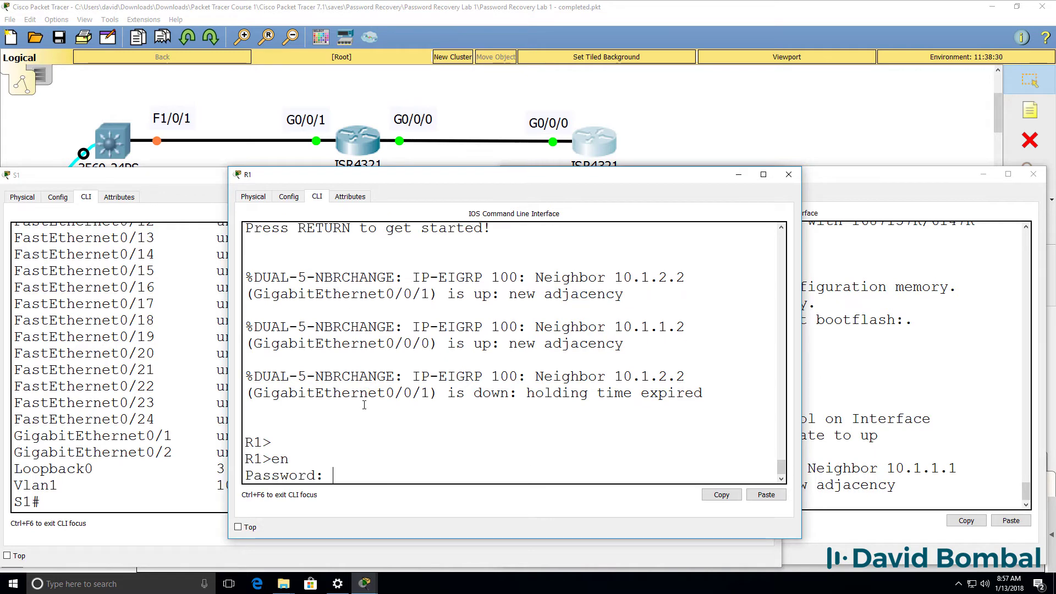
pyautogui.press('Return')
pyautogui.moveTo(454, 181); pyautogui.dragTo(430, 202)
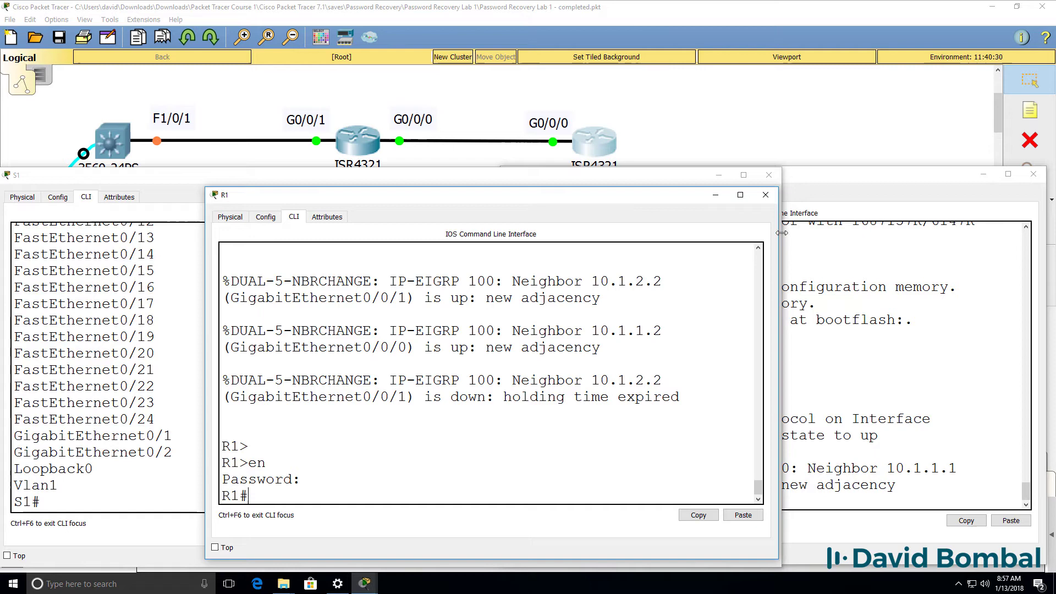
pyautogui.moveTo(782, 233); pyautogui.dragTo(871, 233)
pyautogui.moveTo(682, 397); pyautogui.dragTo(498, 409)
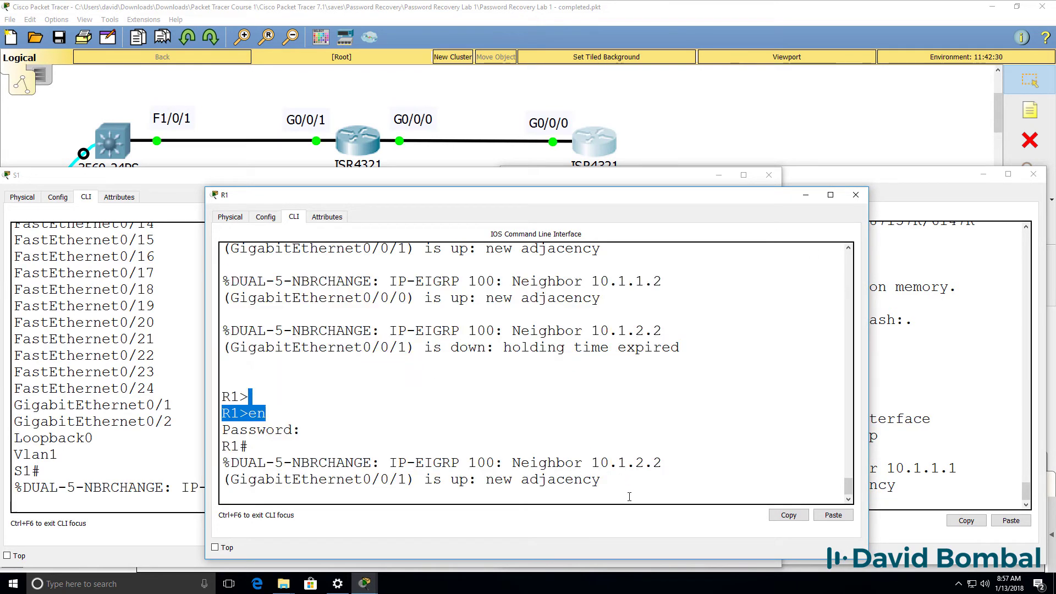
pyautogui.moveTo(222, 429); pyautogui.dragTo(602, 481)
pyautogui.press('Return')
pyautogui.press('Return')
pyautogui.press('Return')
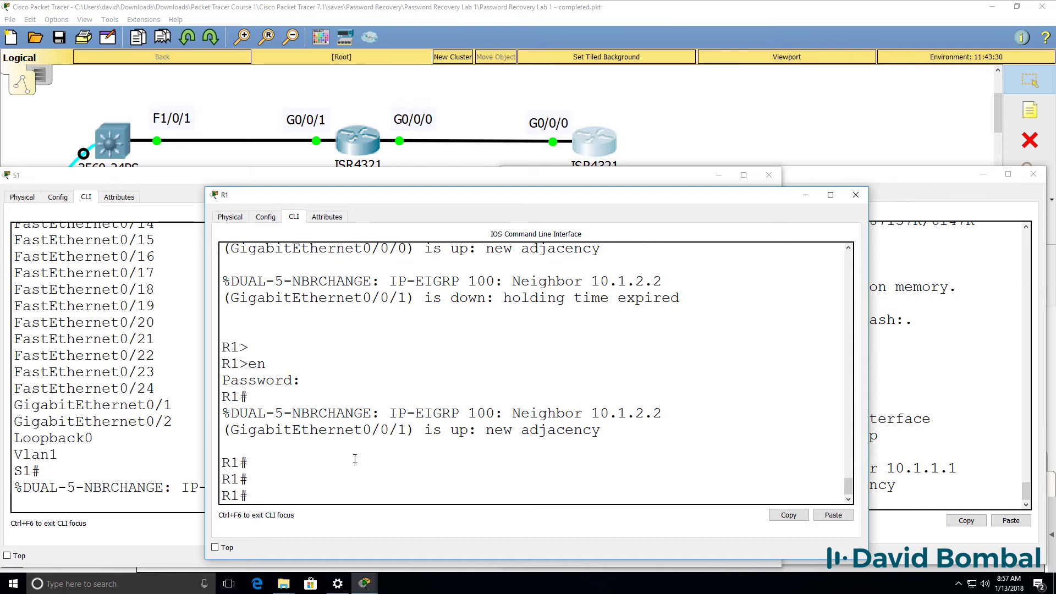
# Enable R2 with the password and list its interface summary
pyautogui.click(910, 270)
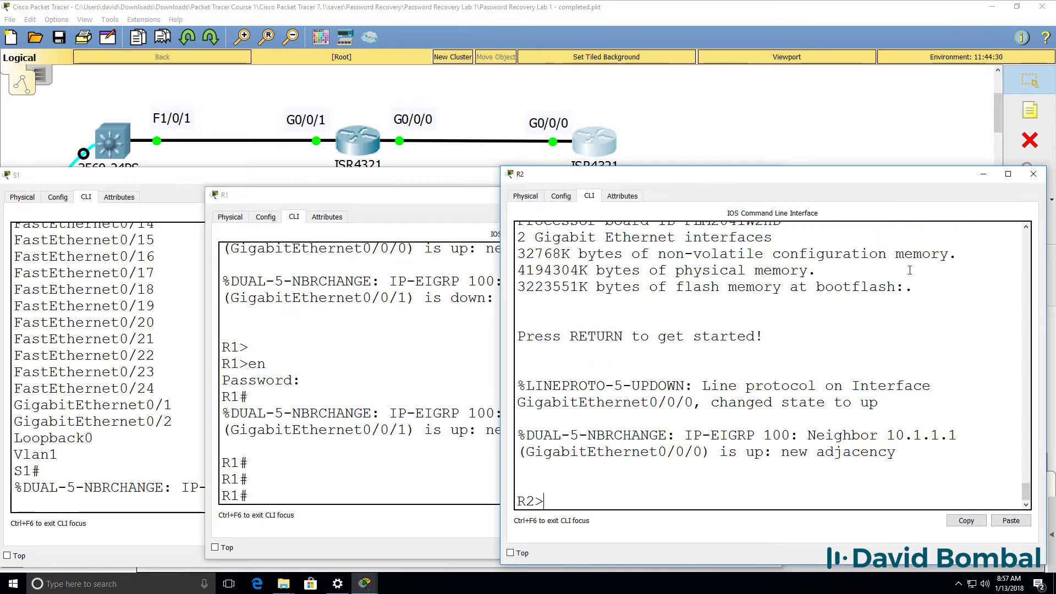
pyautogui.press('Return')
pyautogui.write('en')
pyautogui.press('Return')
pyautogui.press('Return')
pyautogui.press('Return')
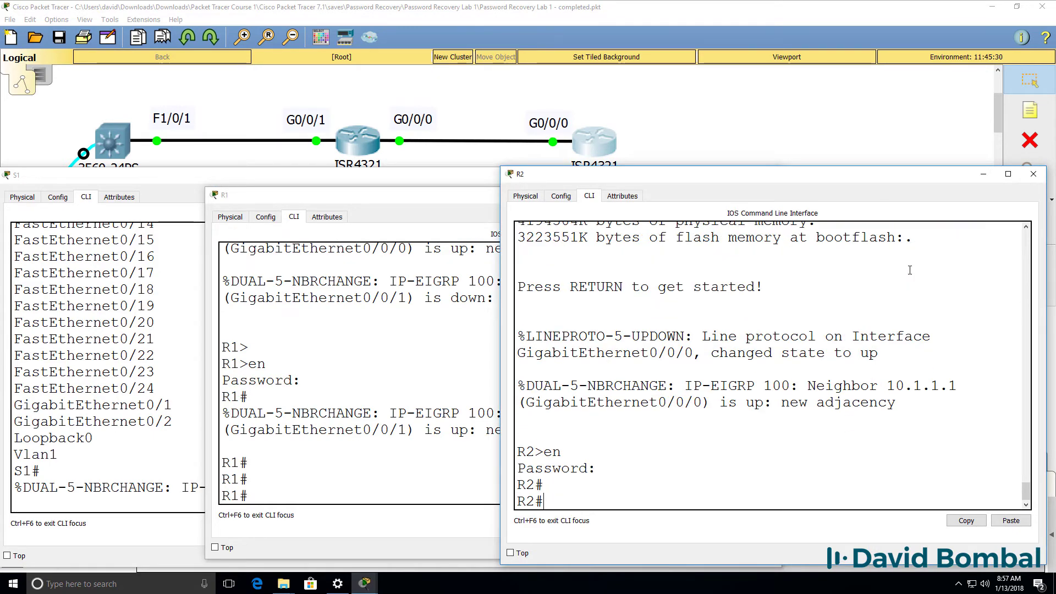
pyautogui.press('Return')
pyautogui.write('sh ip int br')
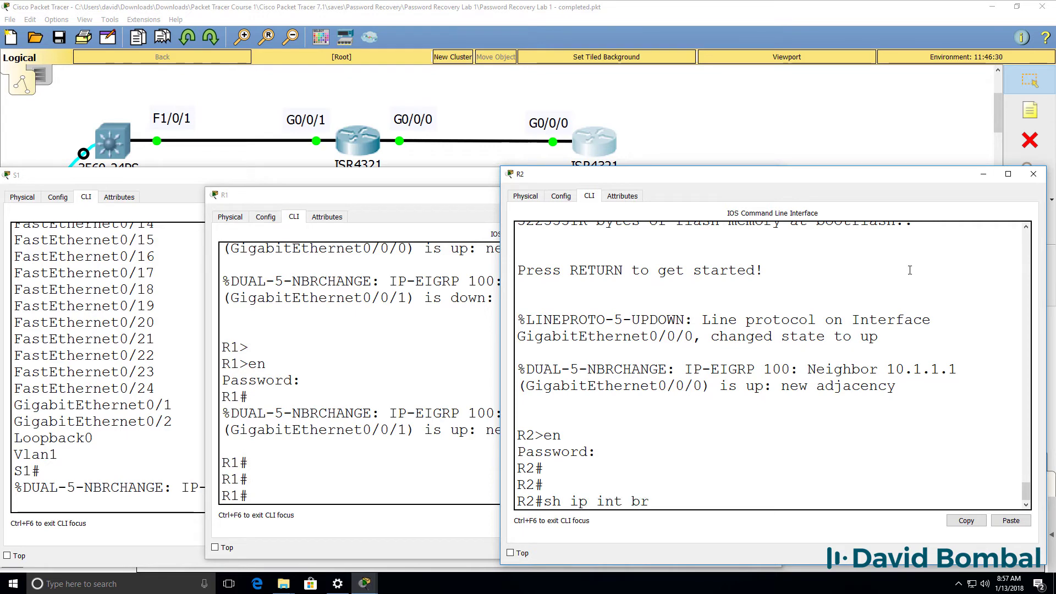
pyautogui.write('ief')
pyautogui.press('Return')
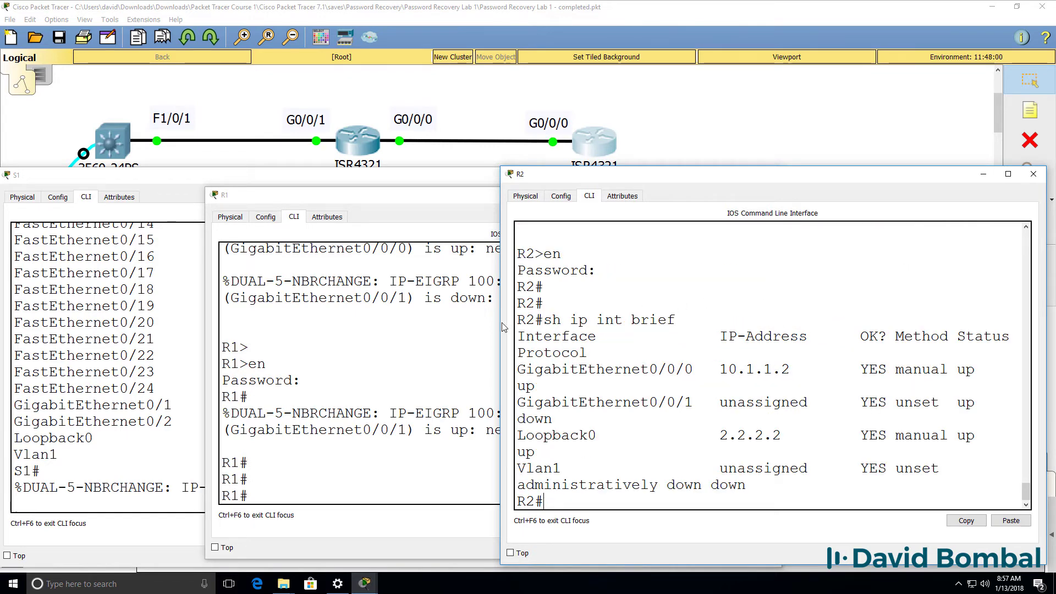
pyautogui.moveTo(502, 327); pyautogui.dragTo(264, 325)
# Ping loopbacks 1.1.1.1 and 3.3.3.3 from R2
pyautogui.write('pi')
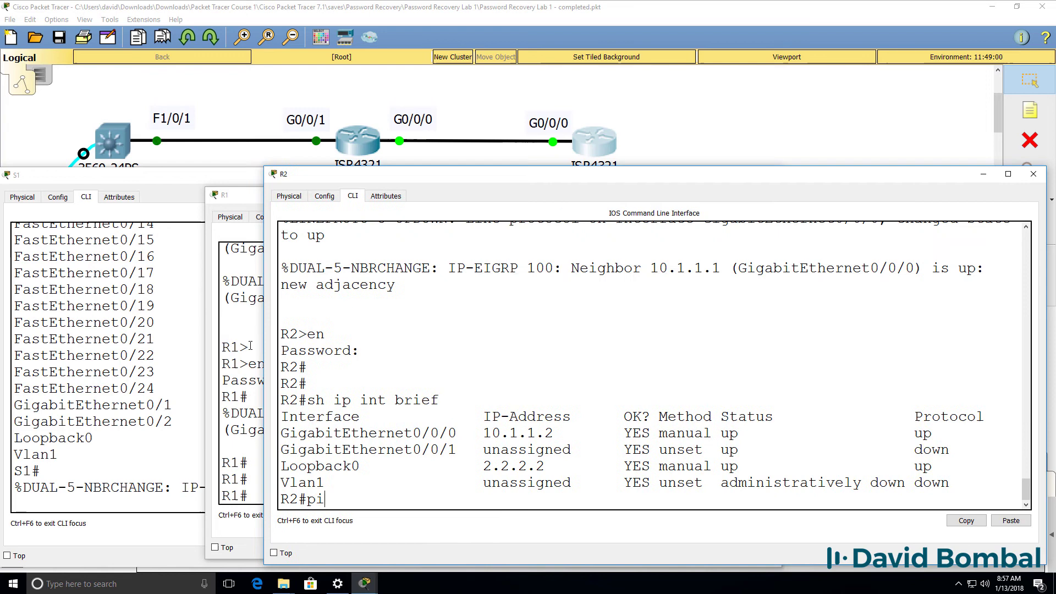
pyautogui.write('ng 1.1.1.1')
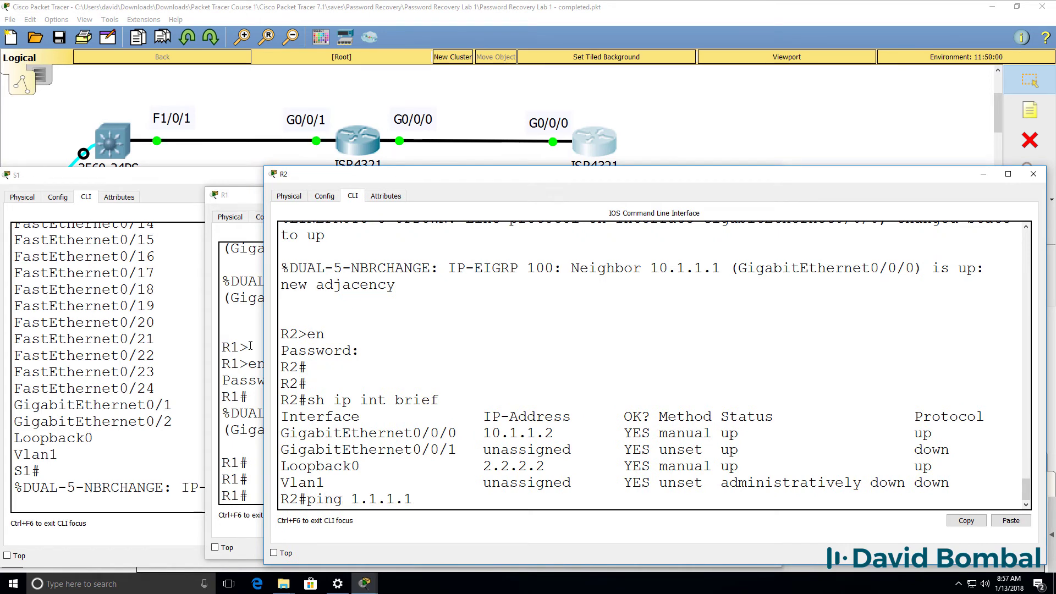
pyautogui.press('Return')
pyautogui.write('pi')
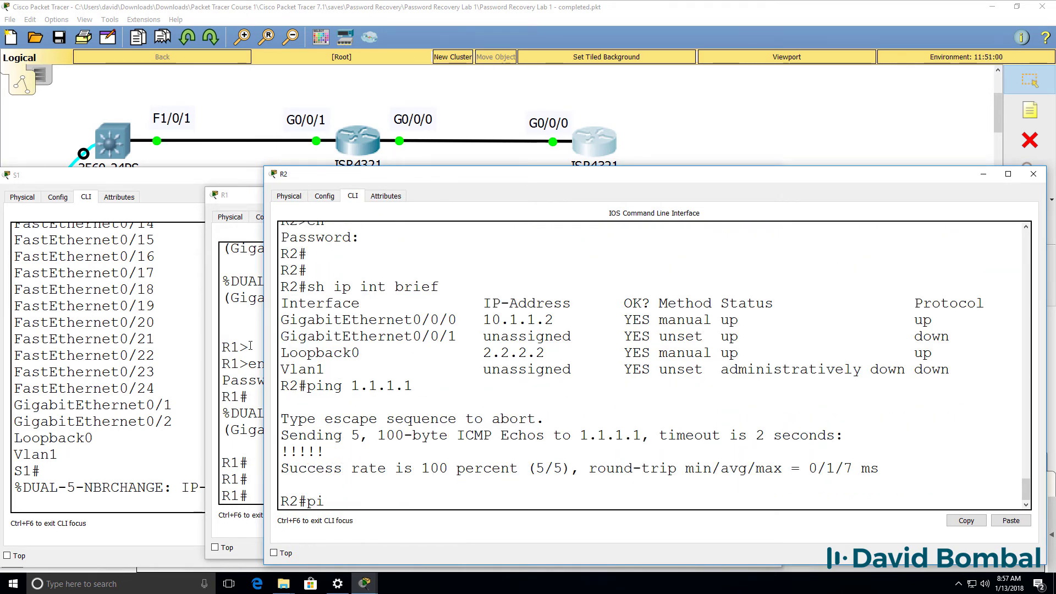
pyautogui.write('ng 3.3.3.3')
pyautogui.press('Return')
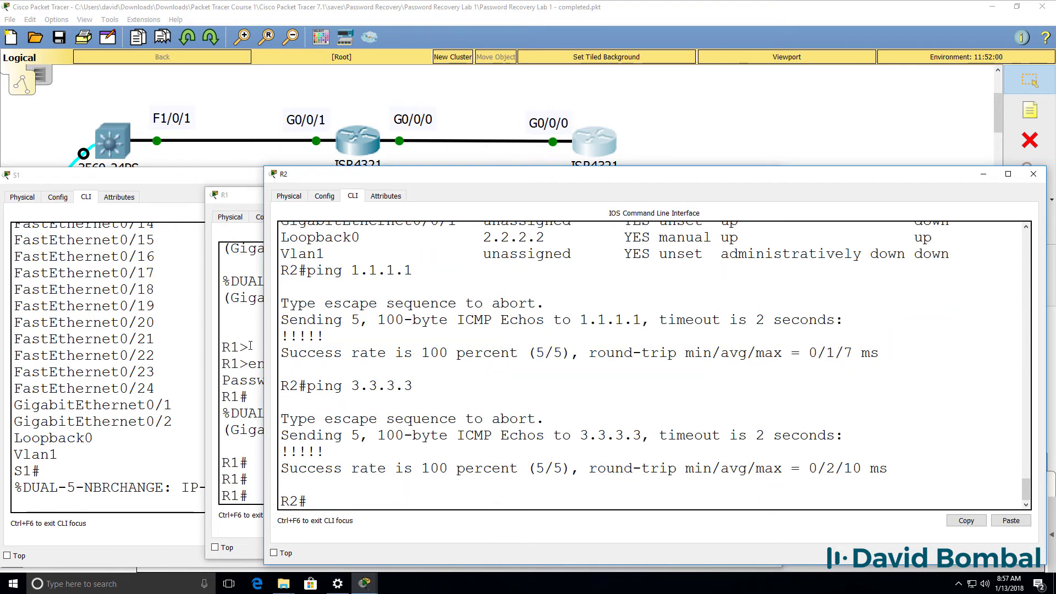
# In the S1 console, run ping 1.1.1.1, ping 2.2.2.2 and ping 3.3.3.3 and confirm each succeeds at 100%
pyautogui.click(54, 380)
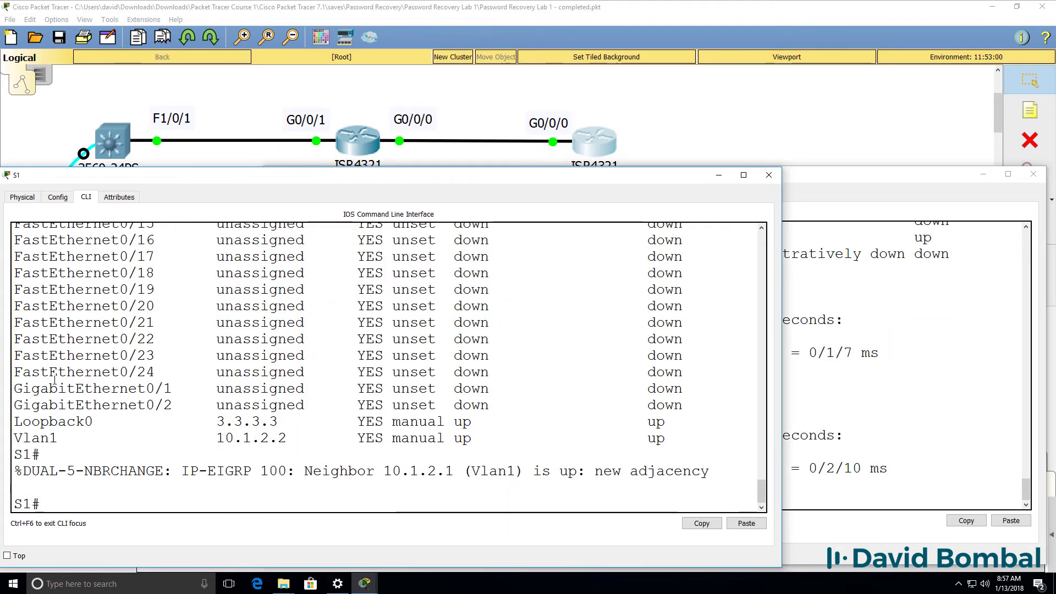
pyautogui.press('Up')
pyautogui.press('BackSpace')
pyautogui.press('BackSpace')
pyautogui.press('BackSpace')
pyautogui.press('BackSpace')
pyautogui.press('BackSpace')
pyautogui.press('BackSpace')
pyautogui.press('BackSpace')
pyautogui.press('BackSpace')
pyautogui.press('BackSpace')
pyautogui.press('BackSpace')
pyautogui.press('BackSpace')
pyautogui.press('BackSpace')
pyautogui.press('BackSpace')
pyautogui.press('BackSpace')
pyautogui.press('BackSpace')
pyautogui.write('ping 1.1.1.')
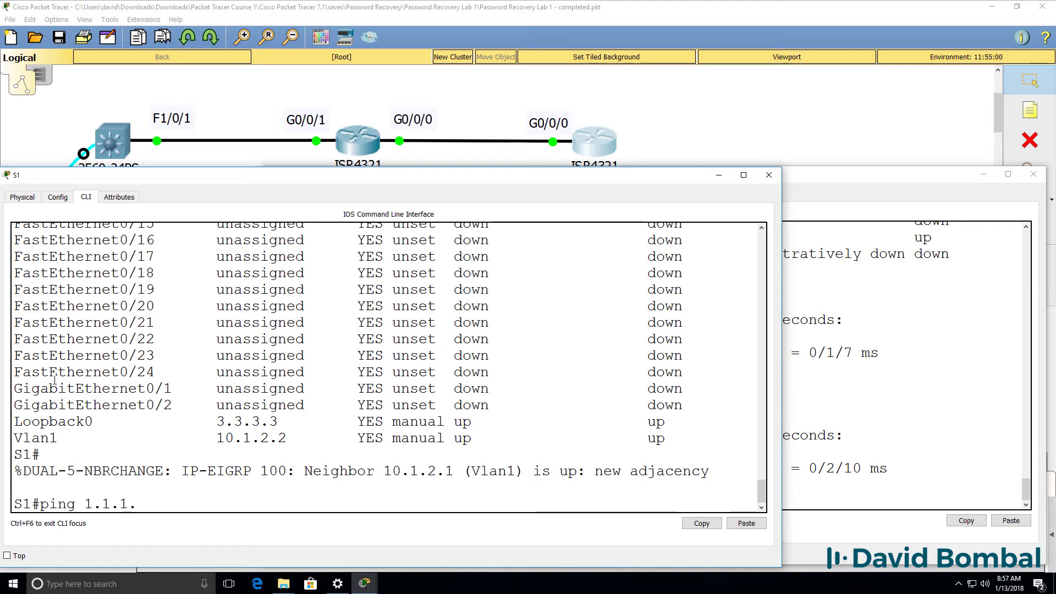
pyautogui.write('1')
pyautogui.press('Return')
pyautogui.write('i')
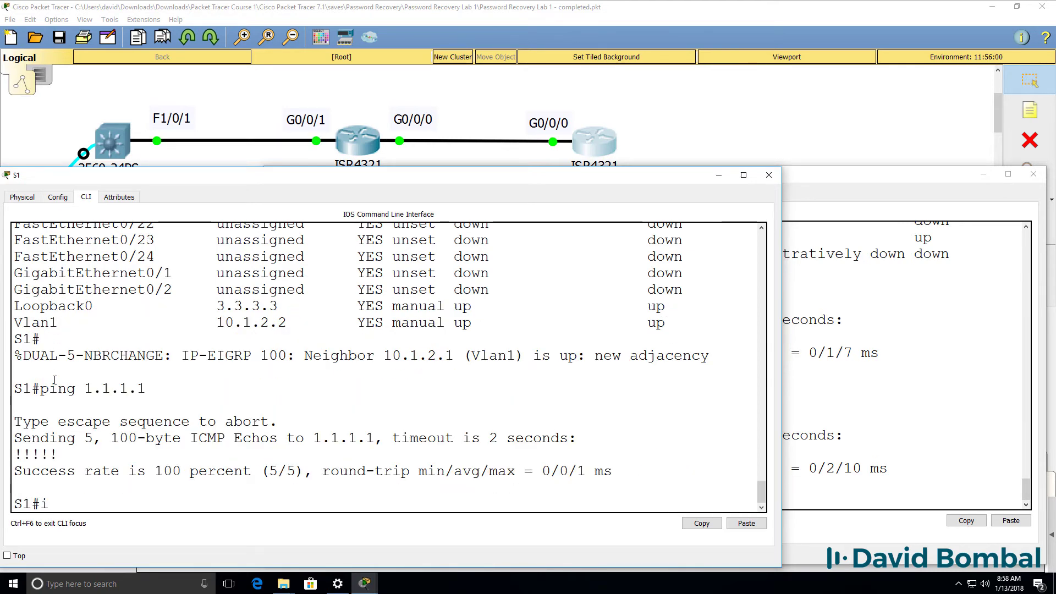
pyautogui.write('ngping 2.2.2.2')
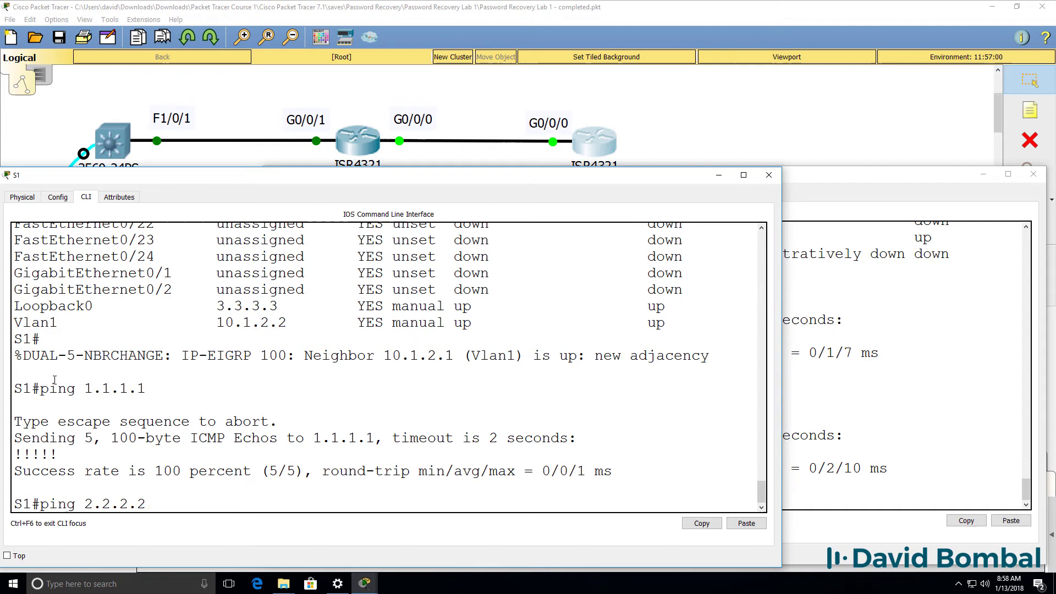
pyautogui.press('Return')
pyautogui.write('ping 3.3.3.3')
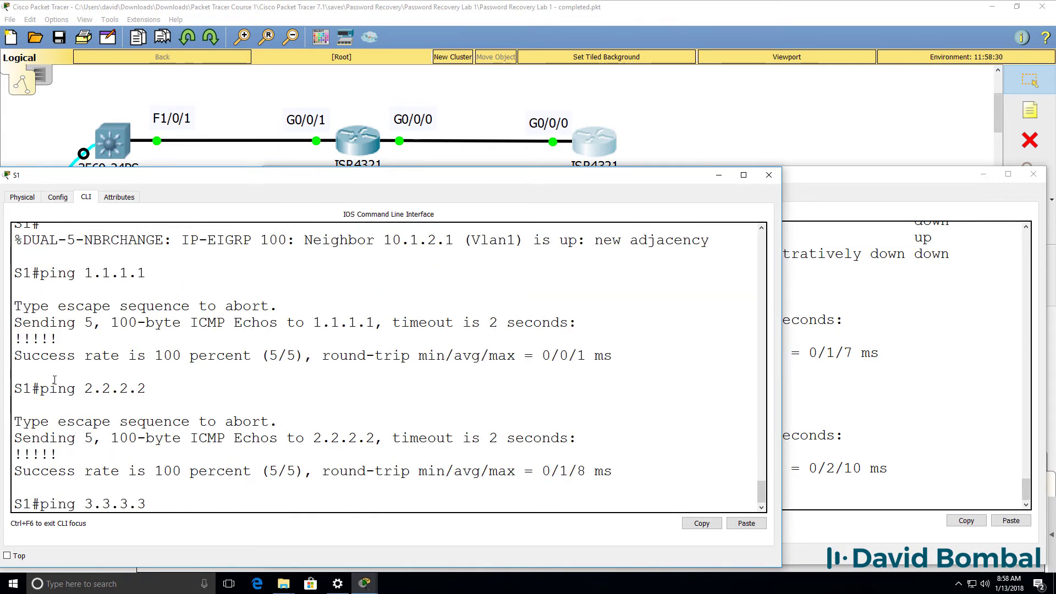
pyautogui.press('Return')
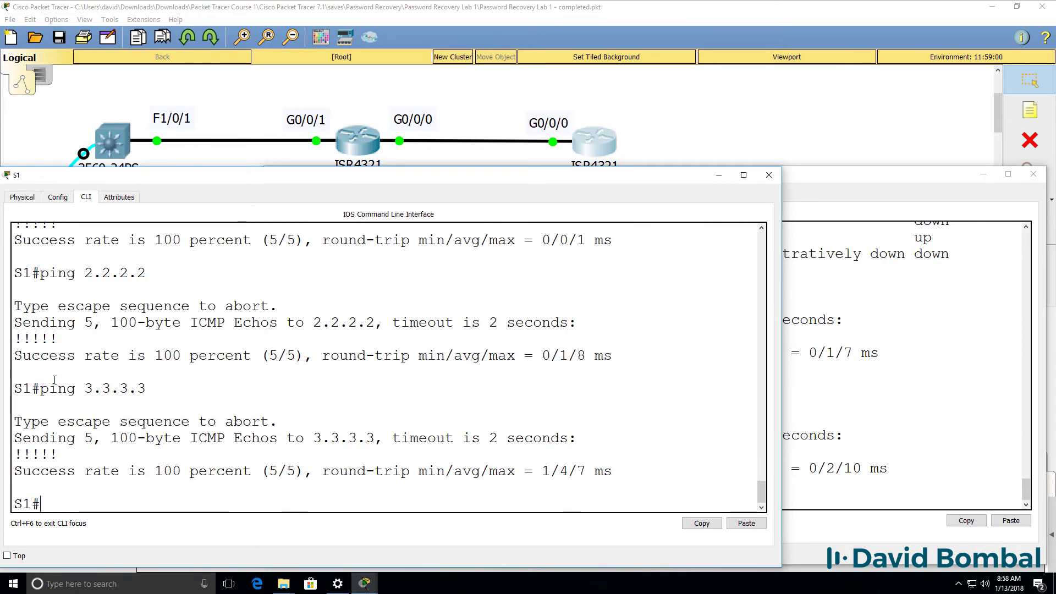